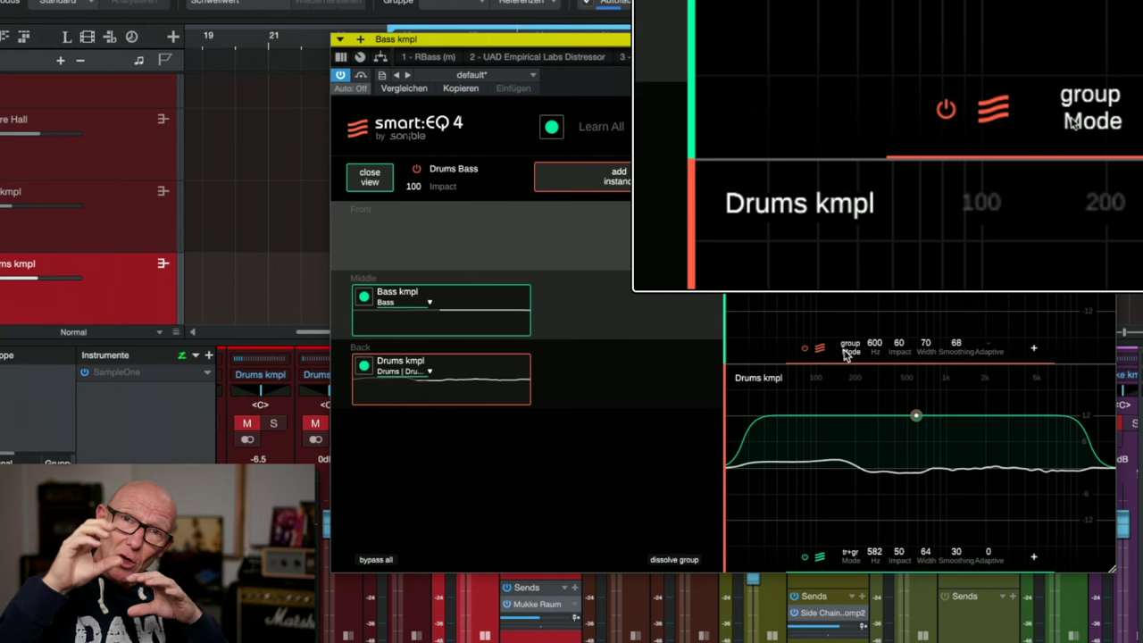
- Set the Bass kmpl smart filter mode to tr+gr and start learning all instances in the group
click(847, 352)
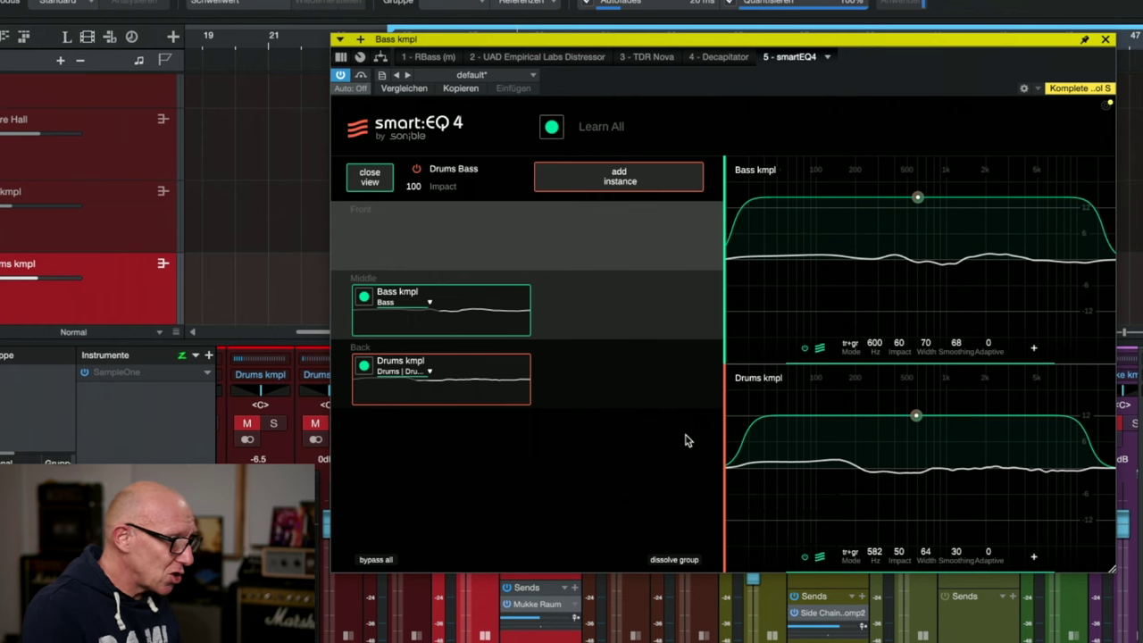
click(551, 128)
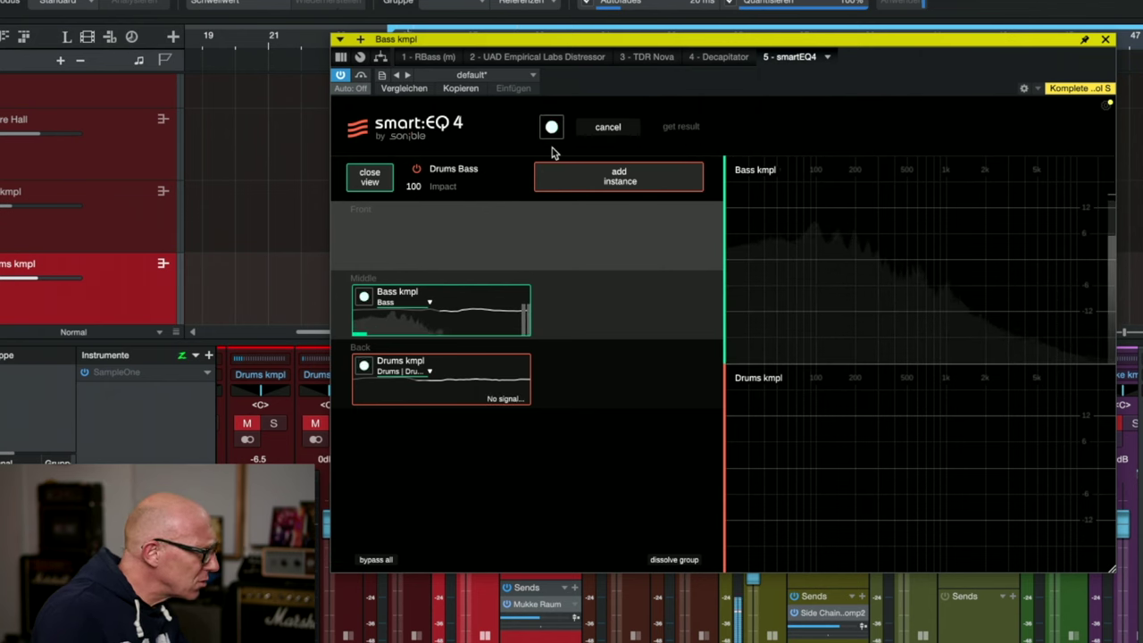
- Solo the drum channels and restart learning for all group instances with playback running
drag(621, 45, 721, 492)
click(479, 423)
drag(610, 491, 520, 44)
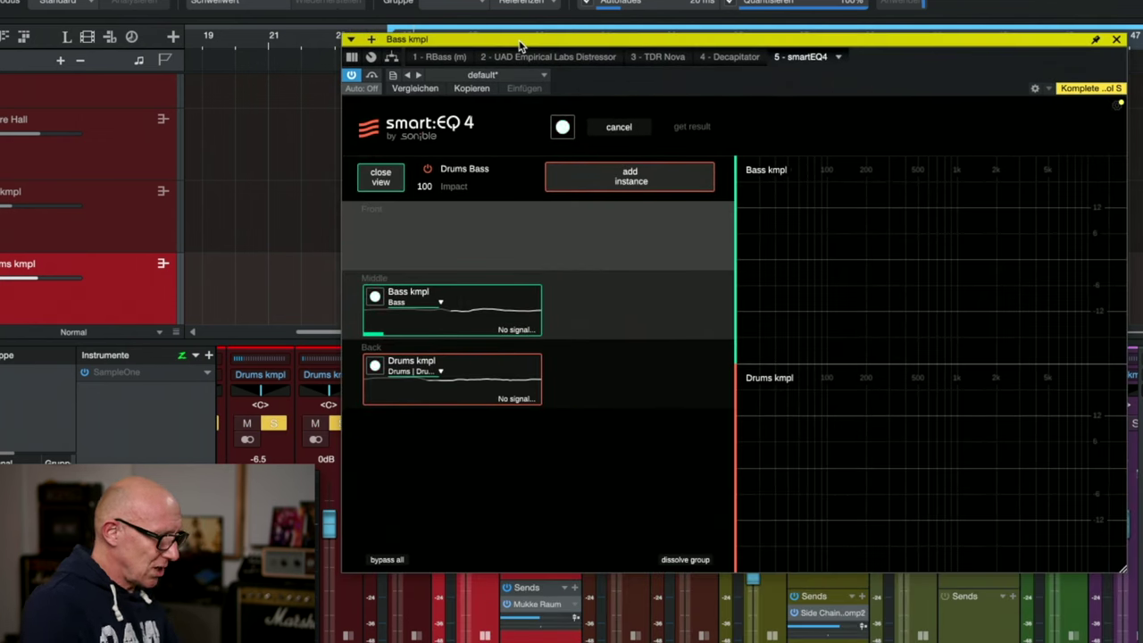
click(563, 127)
click(563, 128)
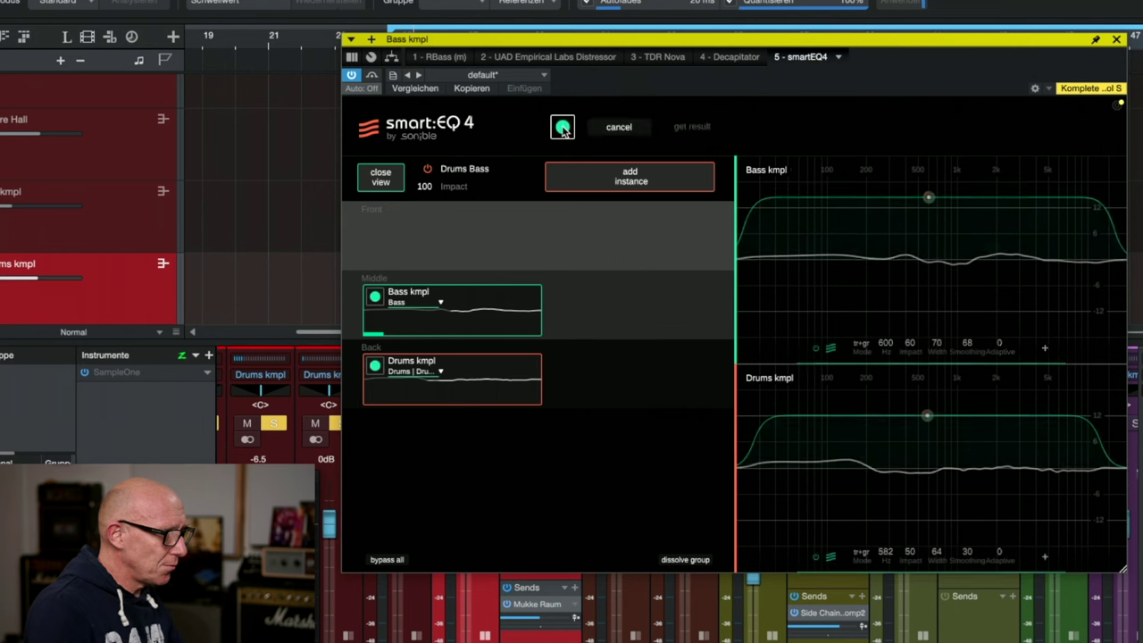
key(space)
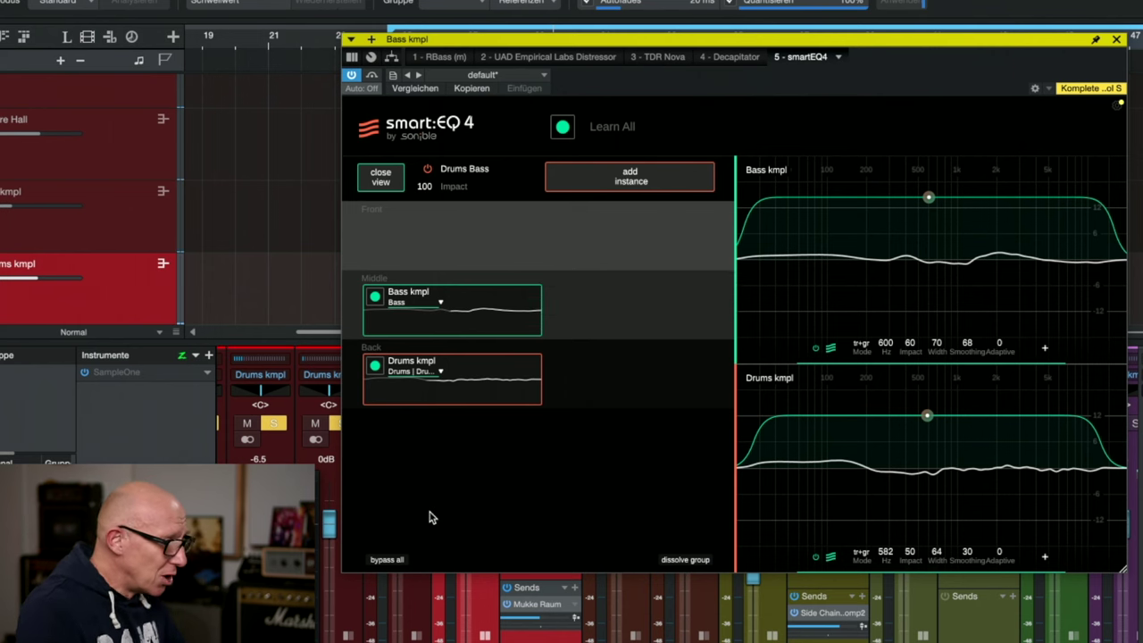
- Compare the drums and bass with and without EQ by toggling bypass for the whole group
click(386, 560)
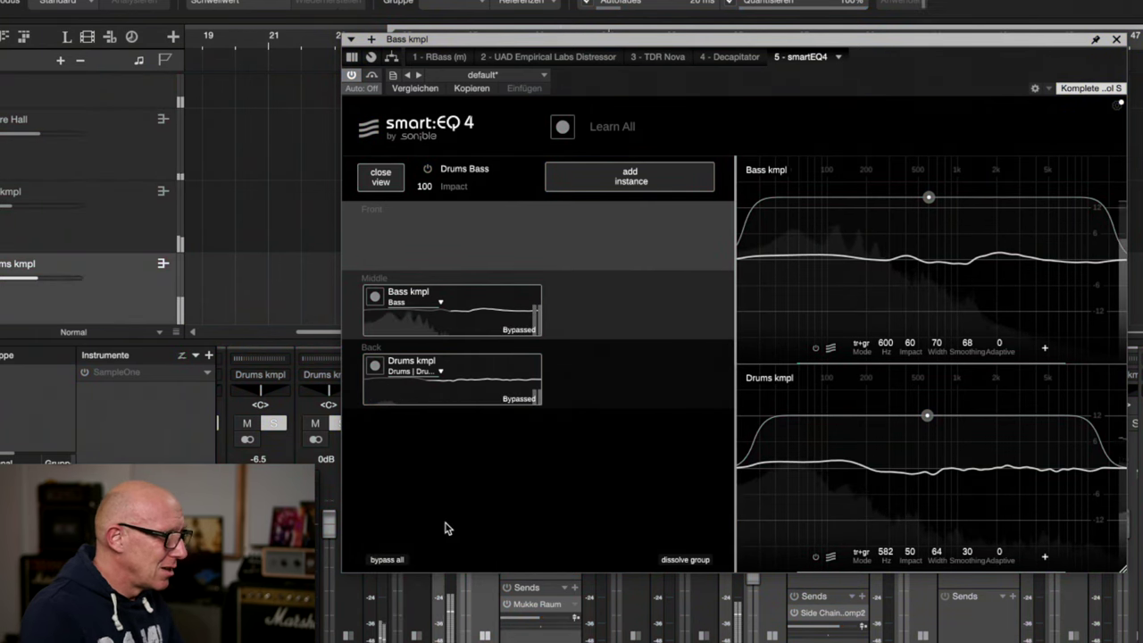
click(389, 561)
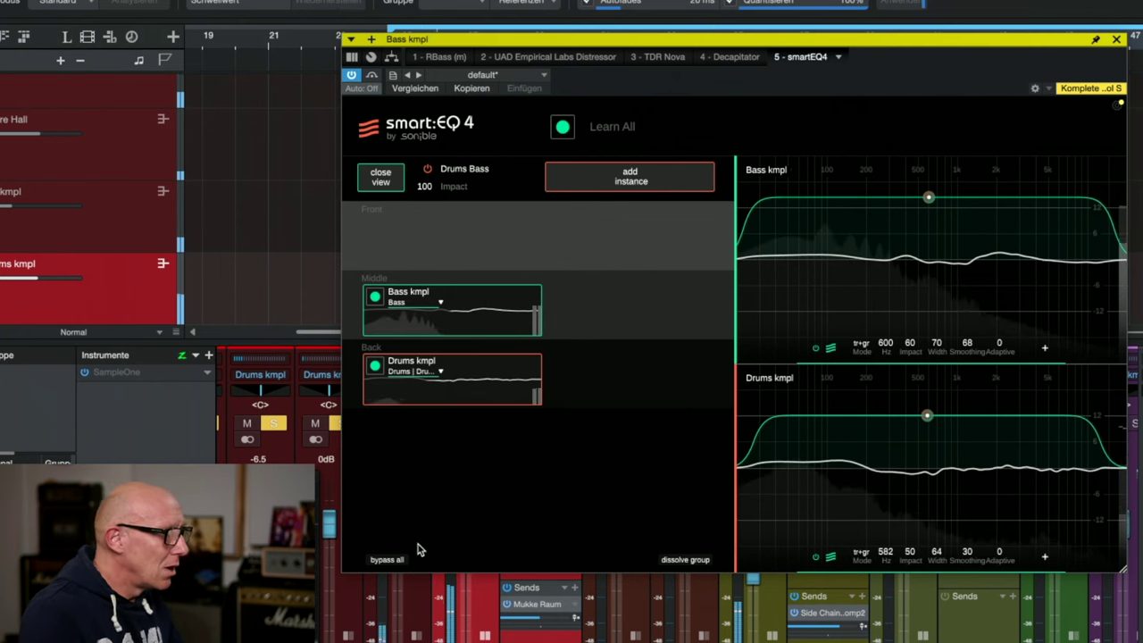
click(388, 560)
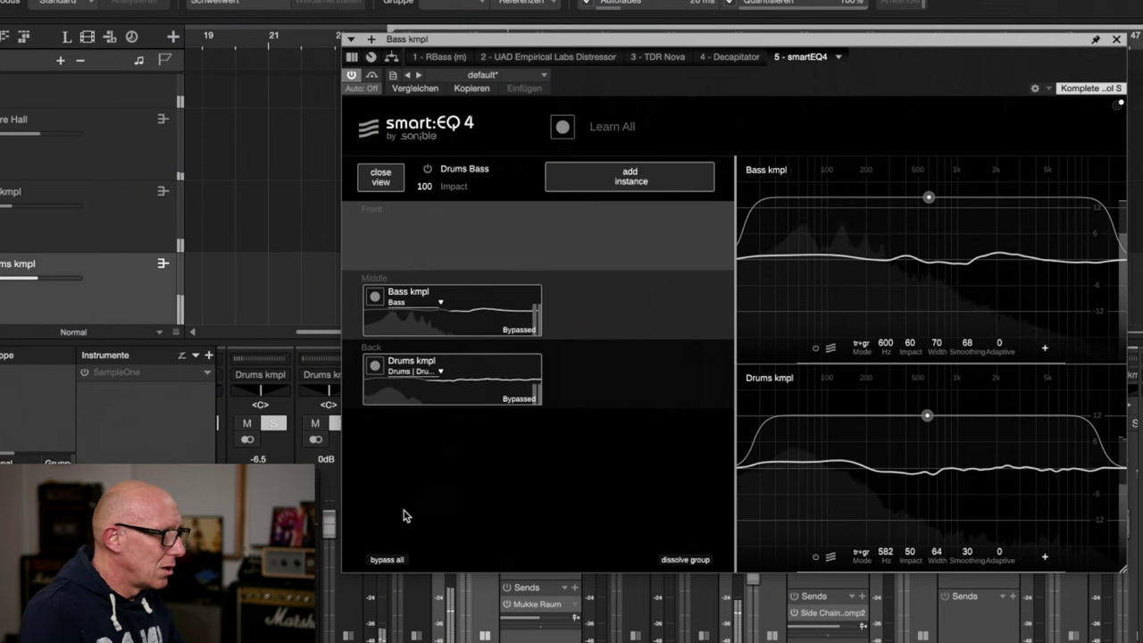
click(385, 561)
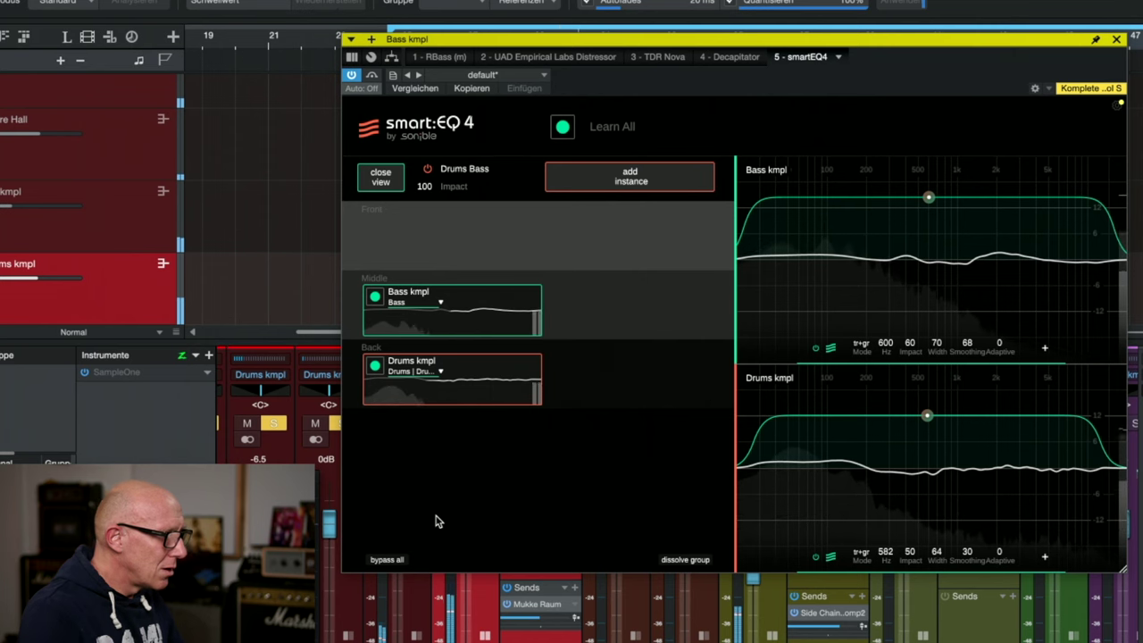
click(384, 560)
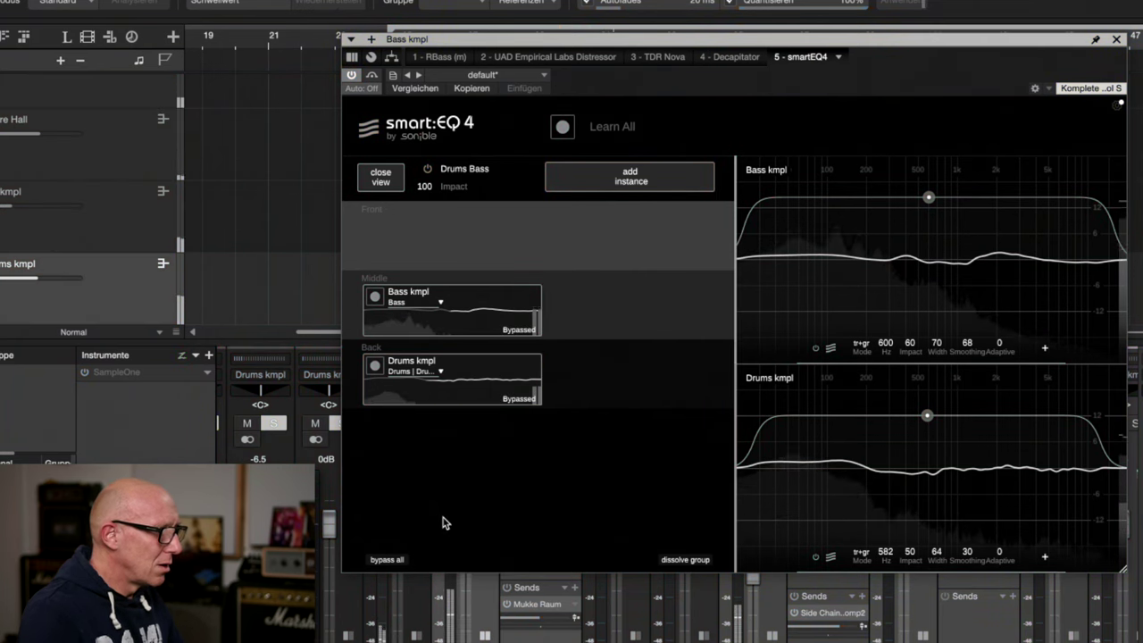
click(384, 560)
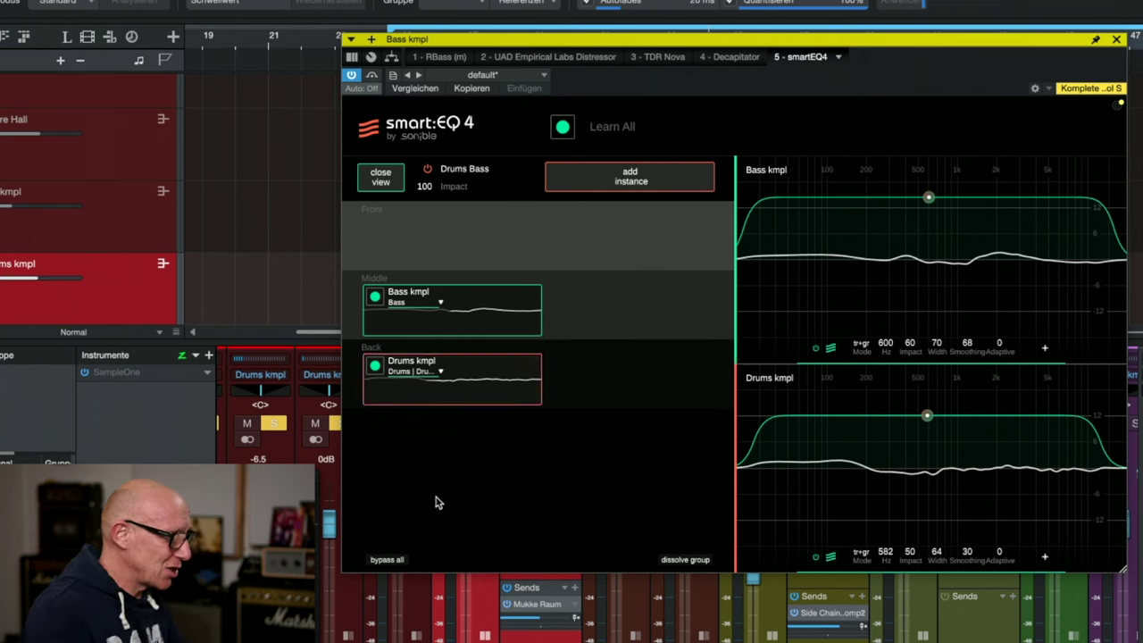
- Play the song and swap the group layers, placing Drums kmpl in Middle and Bass kmpl in Back
key(space)
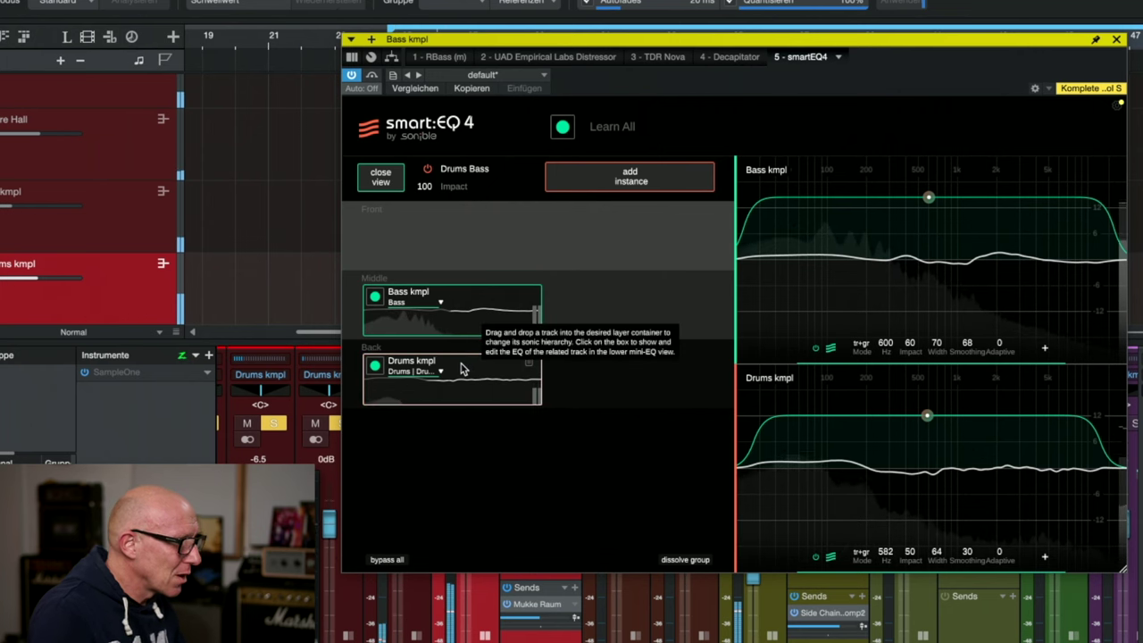
drag(460, 364, 645, 295)
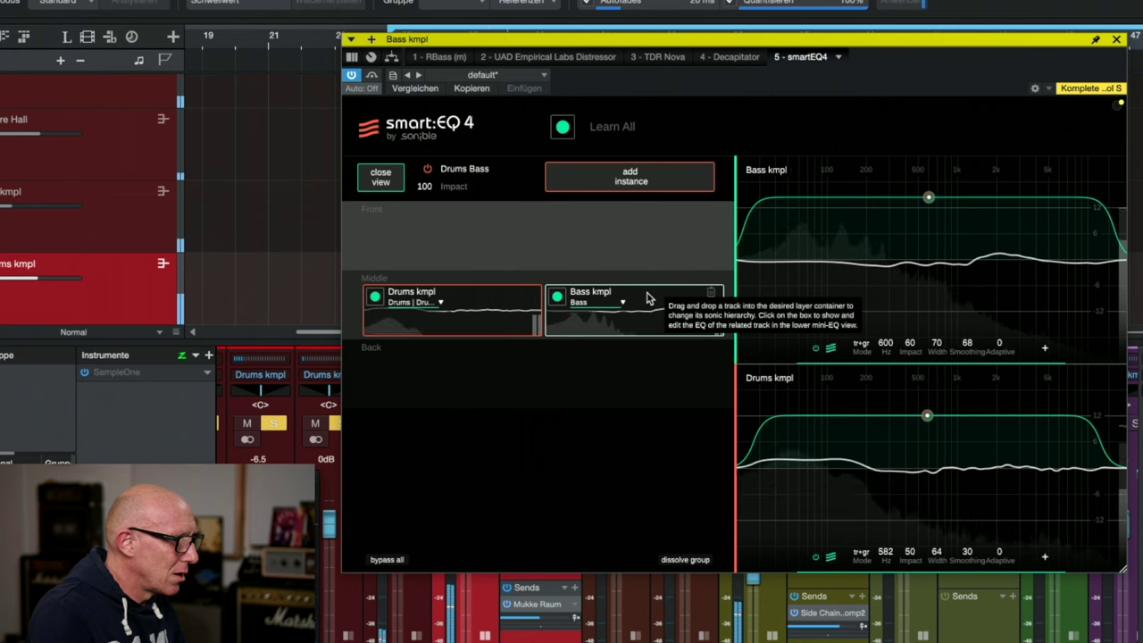
drag(647, 297, 487, 370)
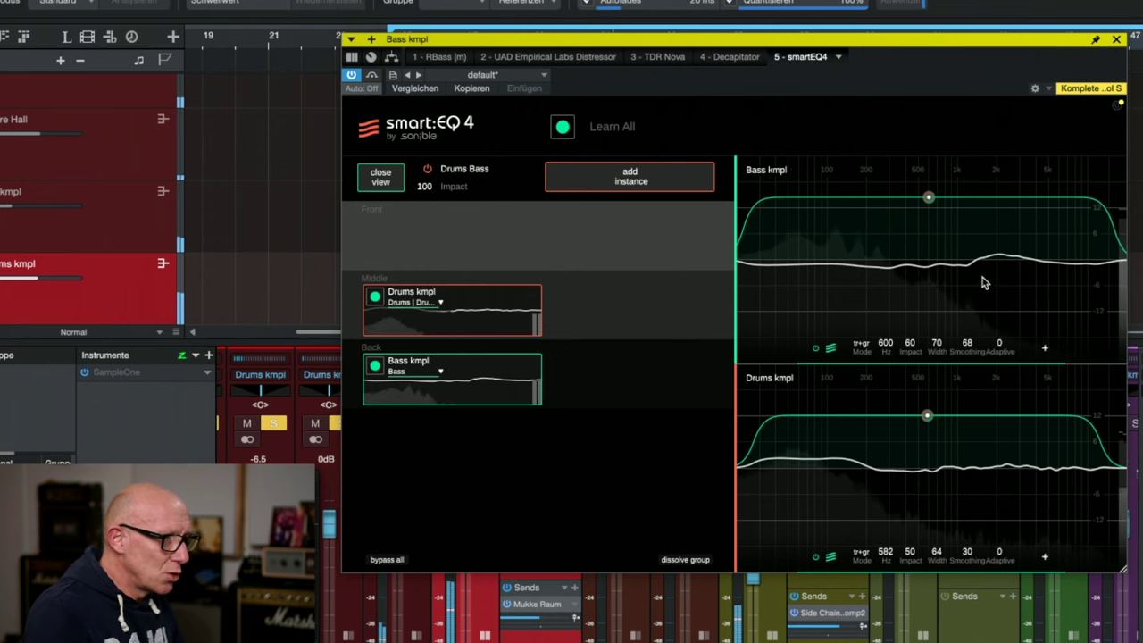
- Place both Drums kmpl and Bass kmpl in the Back layer of the group
drag(502, 371, 677, 293)
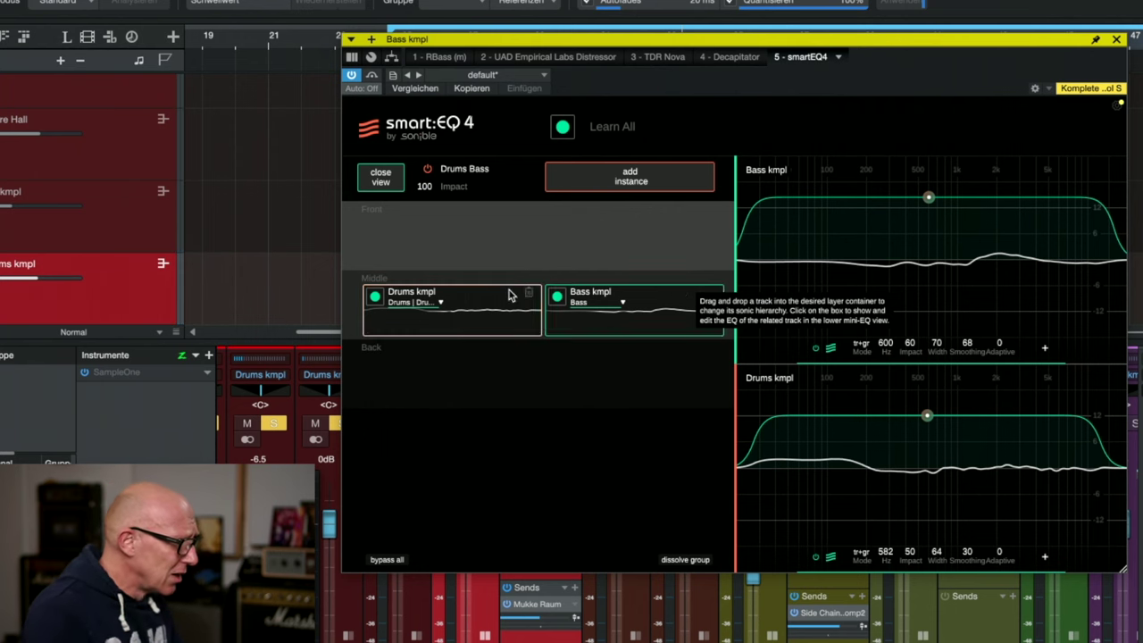
drag(467, 291, 452, 361)
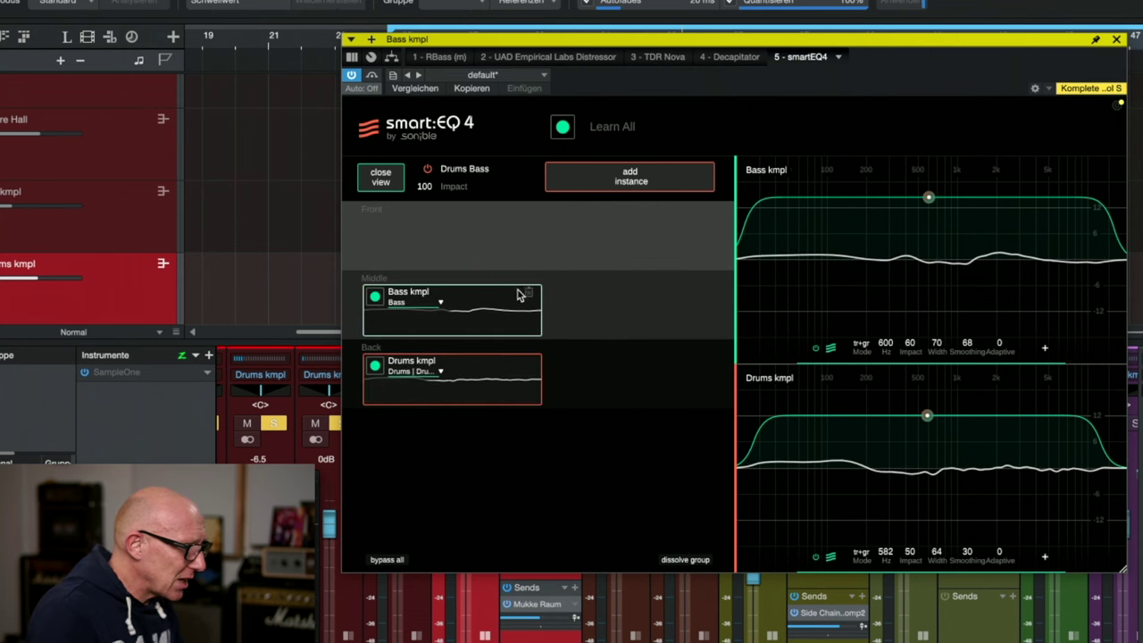
drag(484, 296, 664, 364)
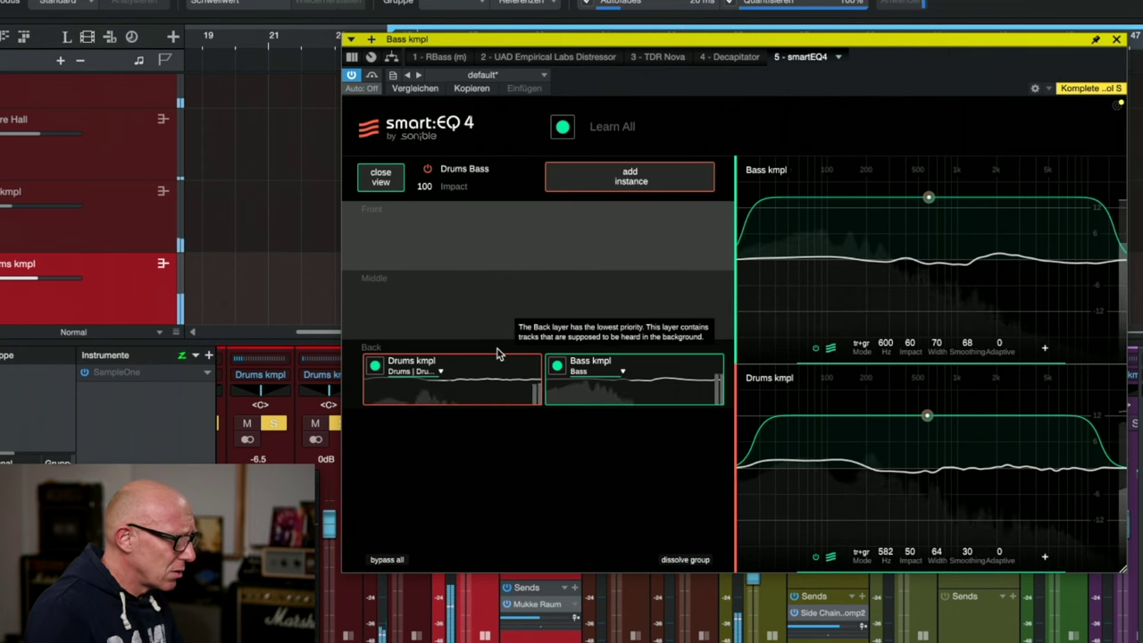
- Compare the new layer arrangement with all group instances bypassed and active, and close the plug-in window
click(388, 560)
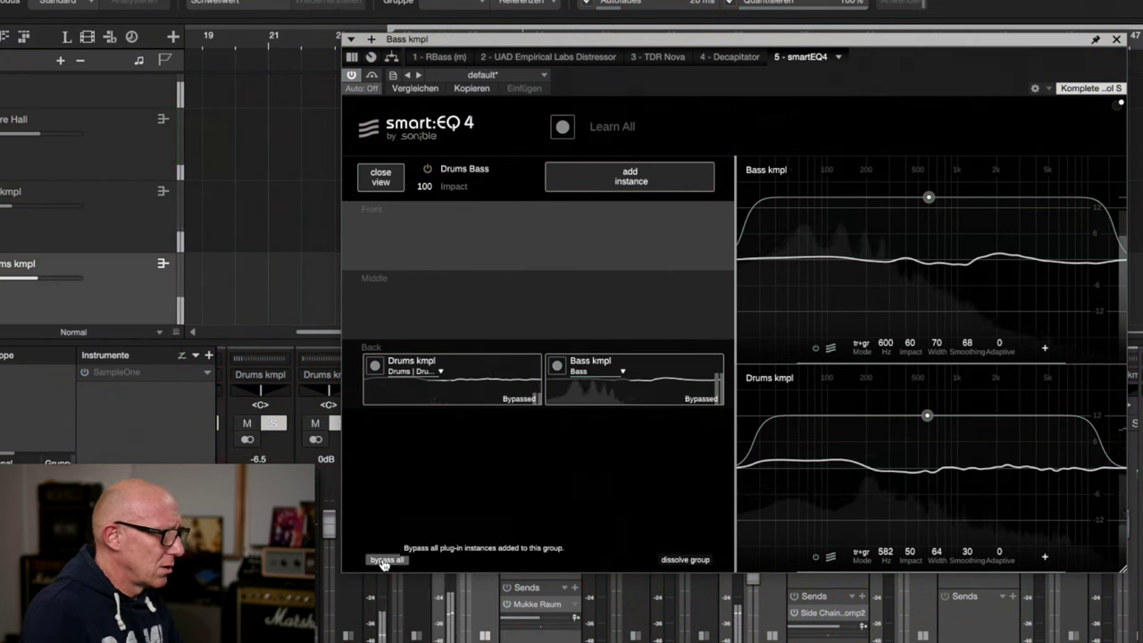
click(386, 560)
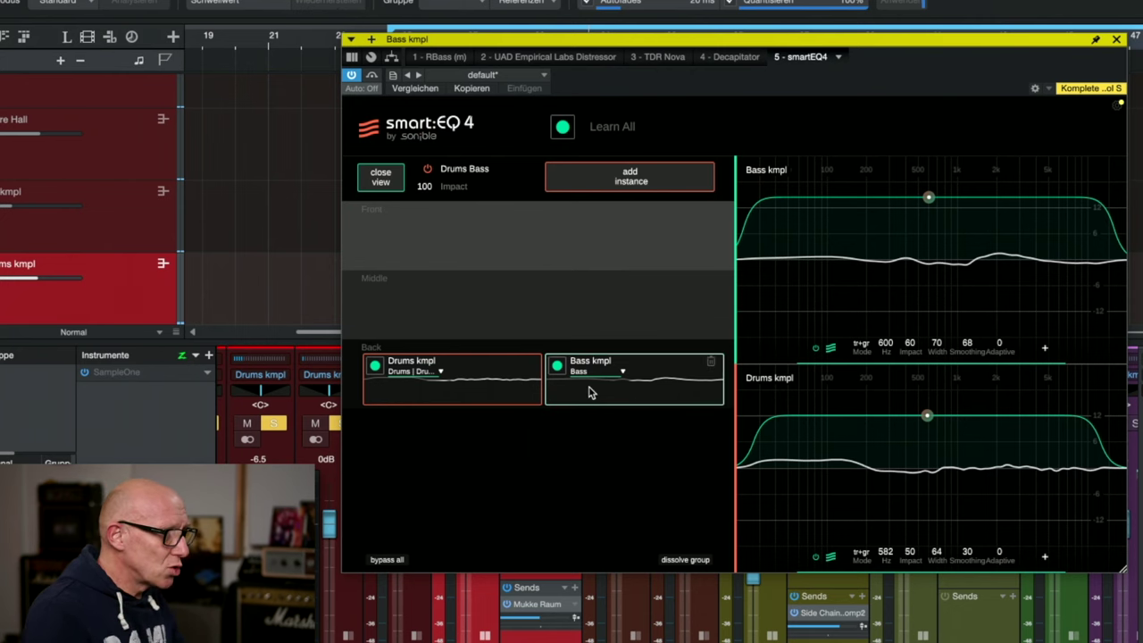
click(1116, 40)
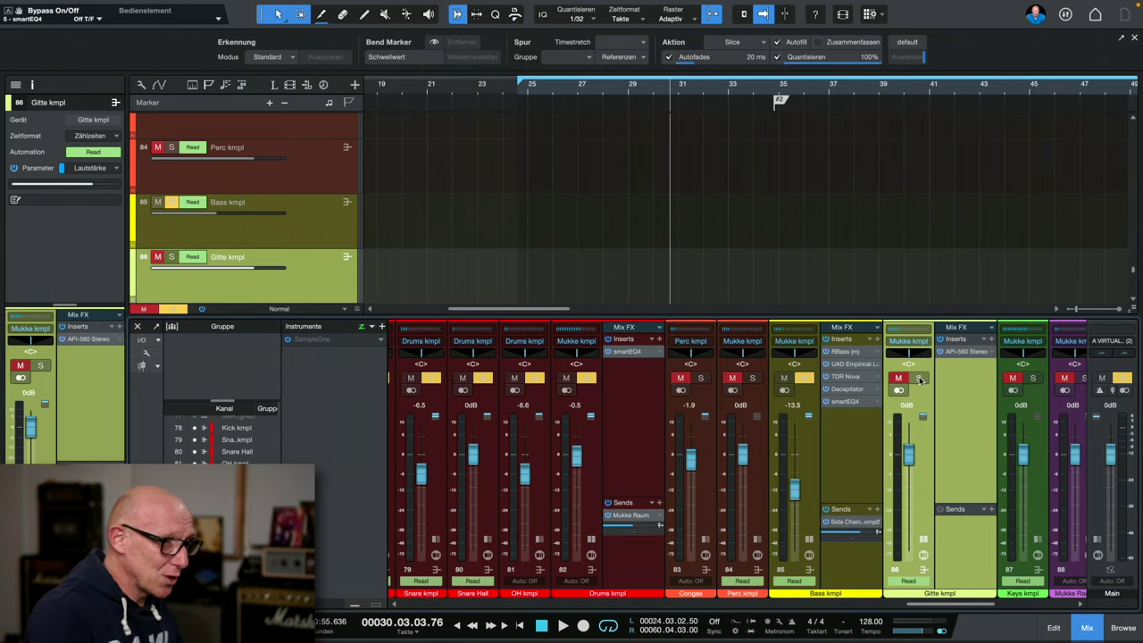
- Solo the Gitte kmpl channel and insert smartEQ4 after its API-560 Stereo
click(920, 379)
click(991, 340)
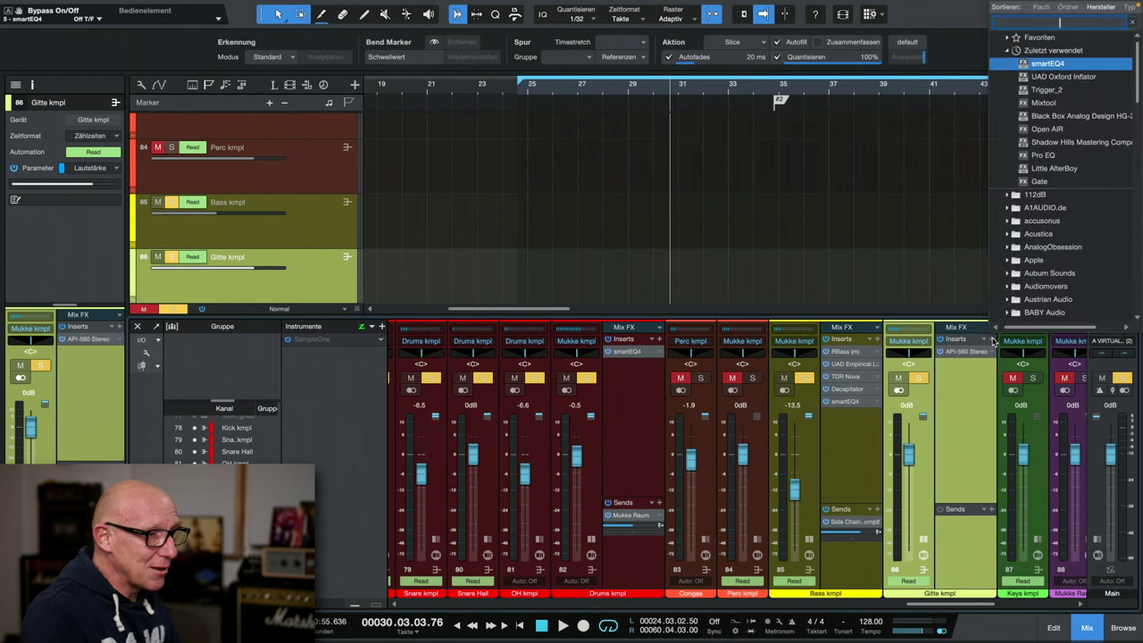
key(Escape)
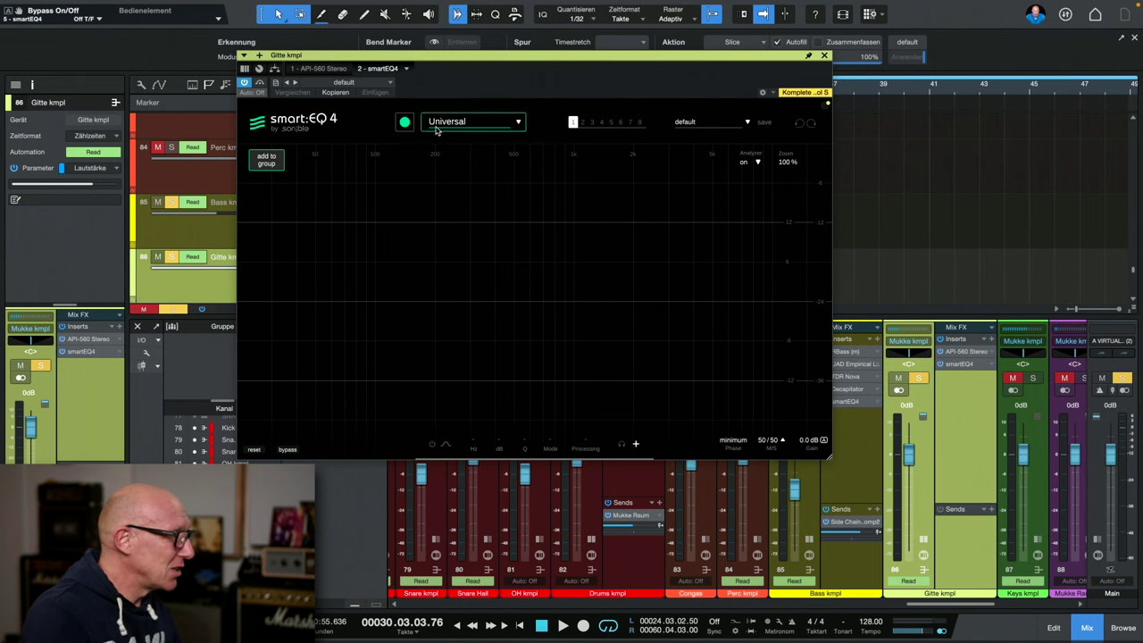
- Choose the Guitar | Electric profile in the Gitte kmpl instance and start learning the audio material
click(406, 125)
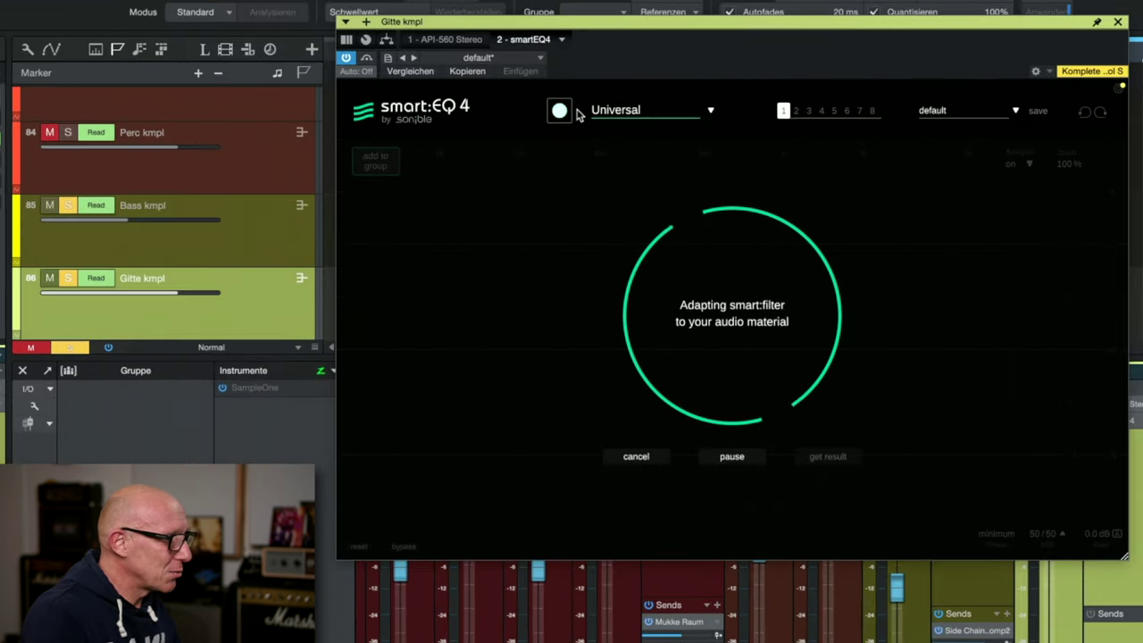
click(408, 124)
click(711, 112)
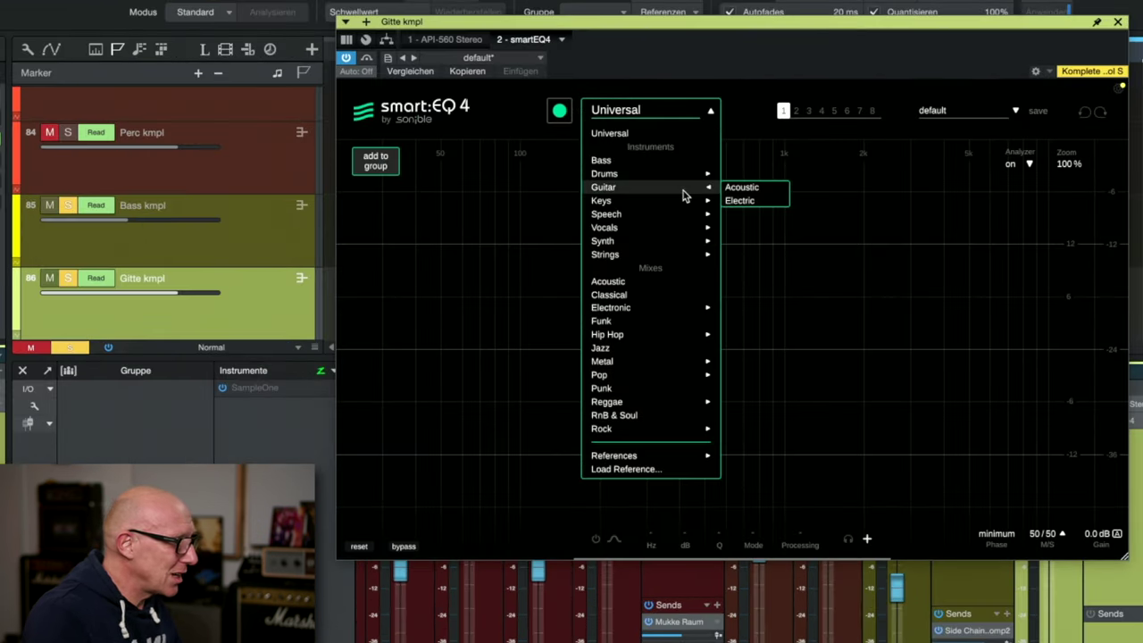
click(739, 200)
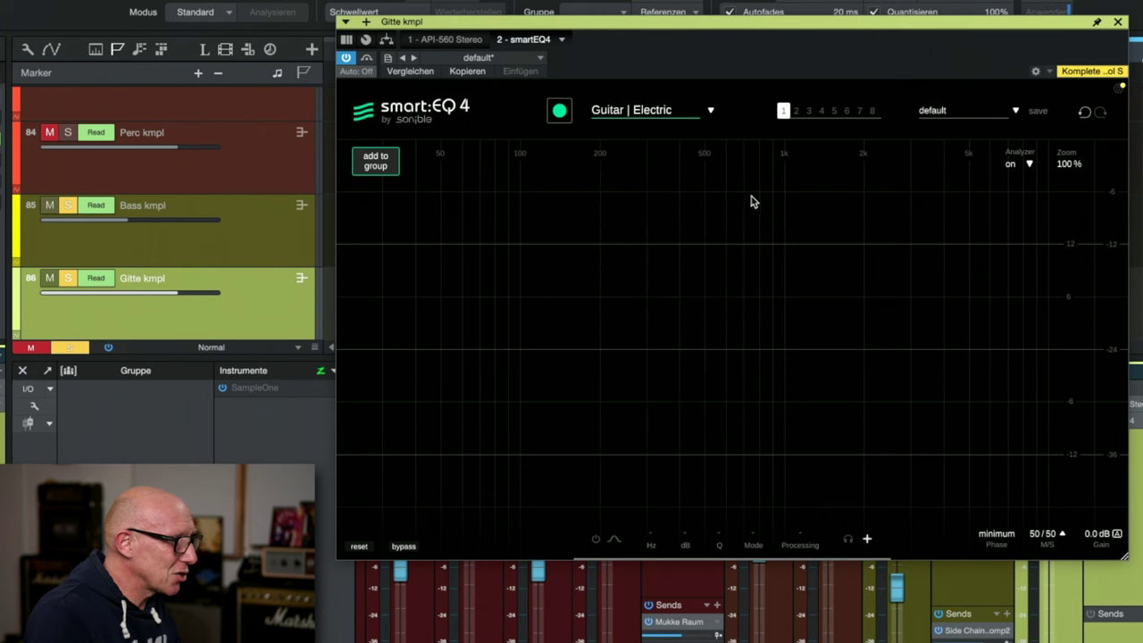
click(557, 113)
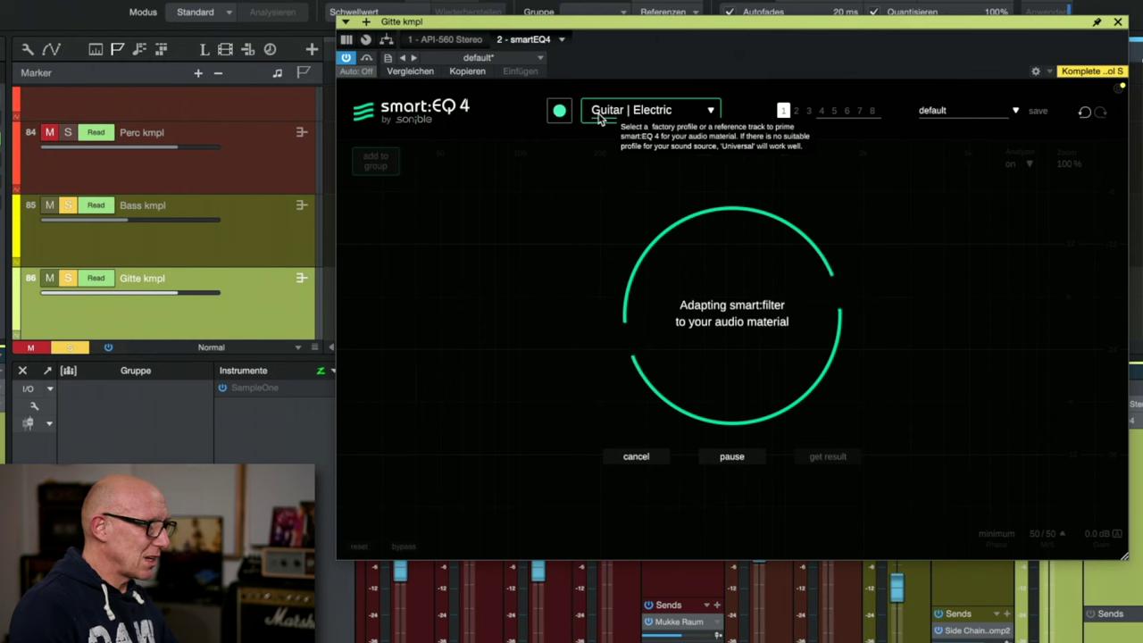
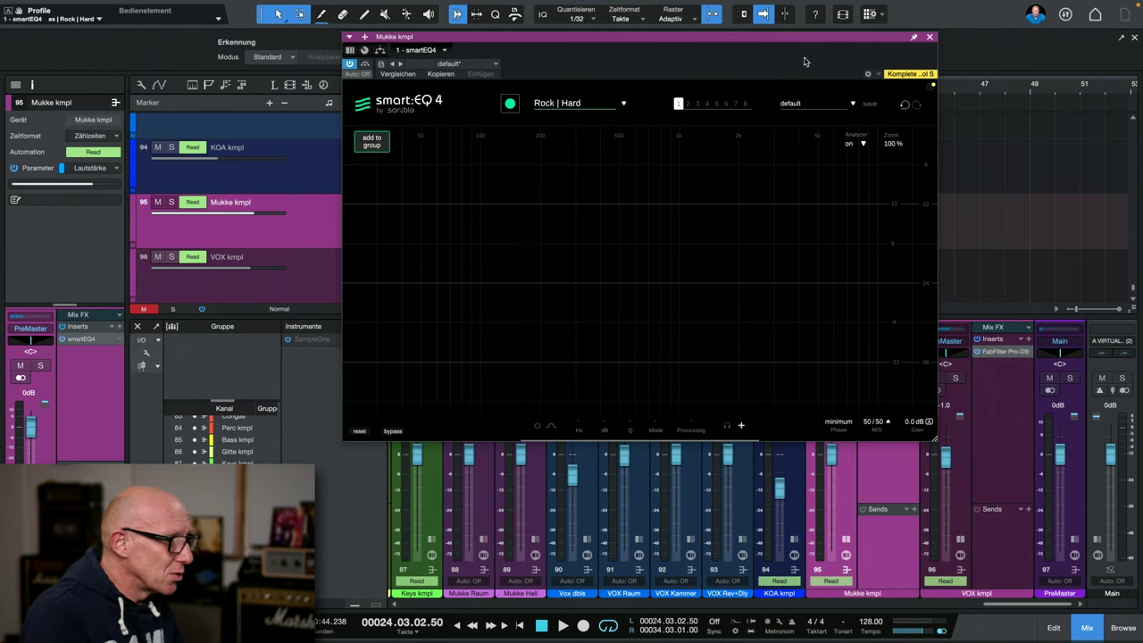
- Pin the Mukke kmpl smart:EQ 4 window and insert smartEQ4 on the VOX kmpl channel
drag(766, 37, 665, 31)
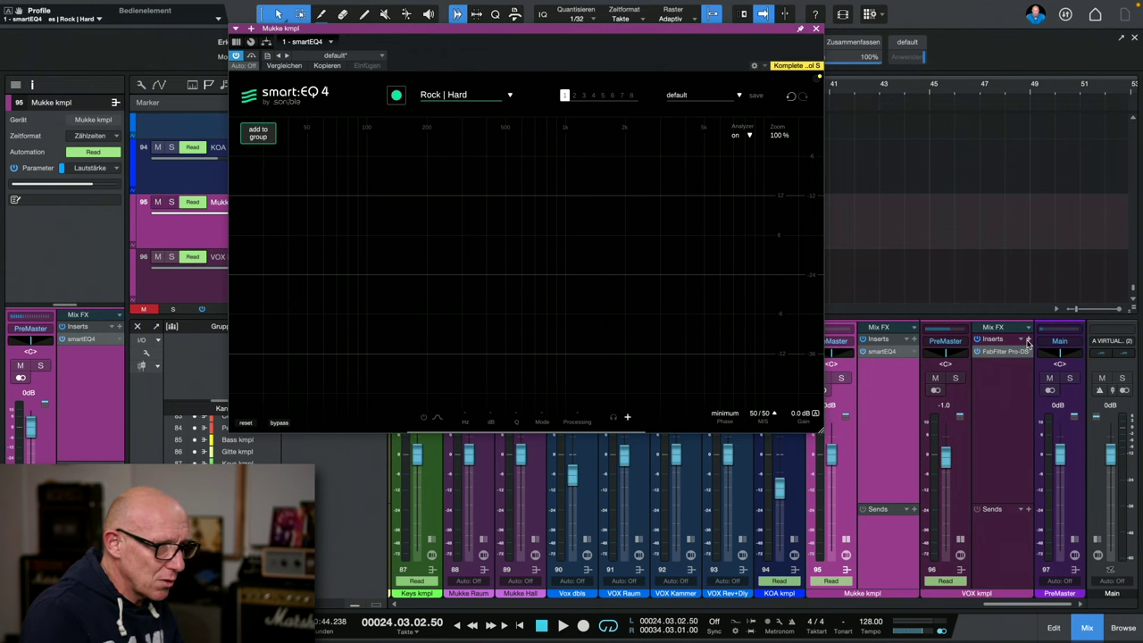
click(1028, 341)
click(788, 34)
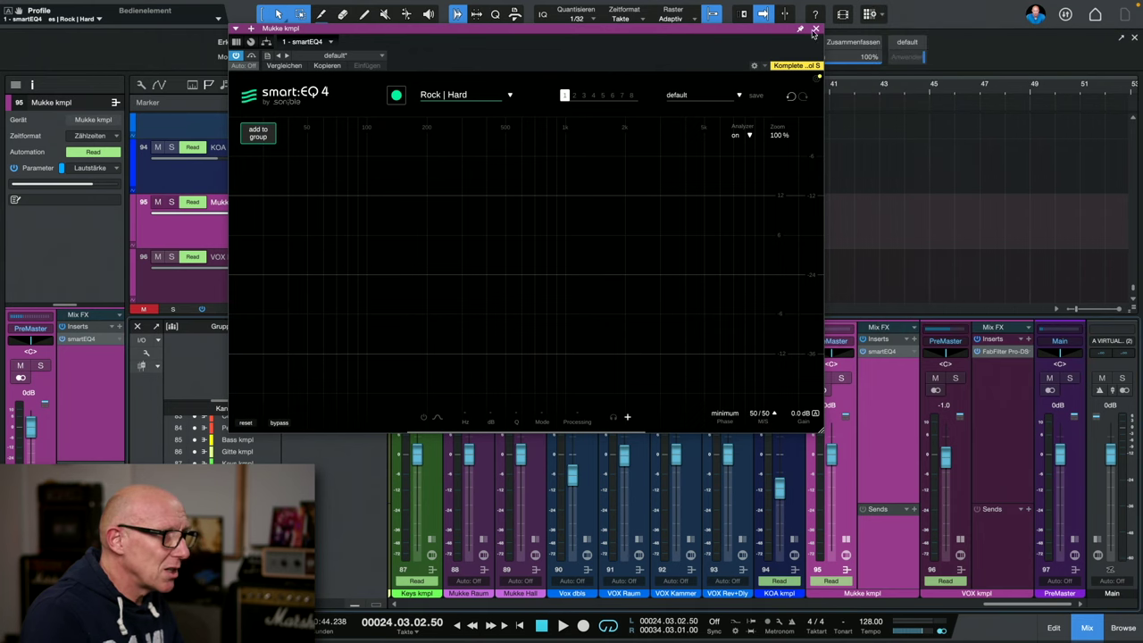
drag(788, 33, 758, 31)
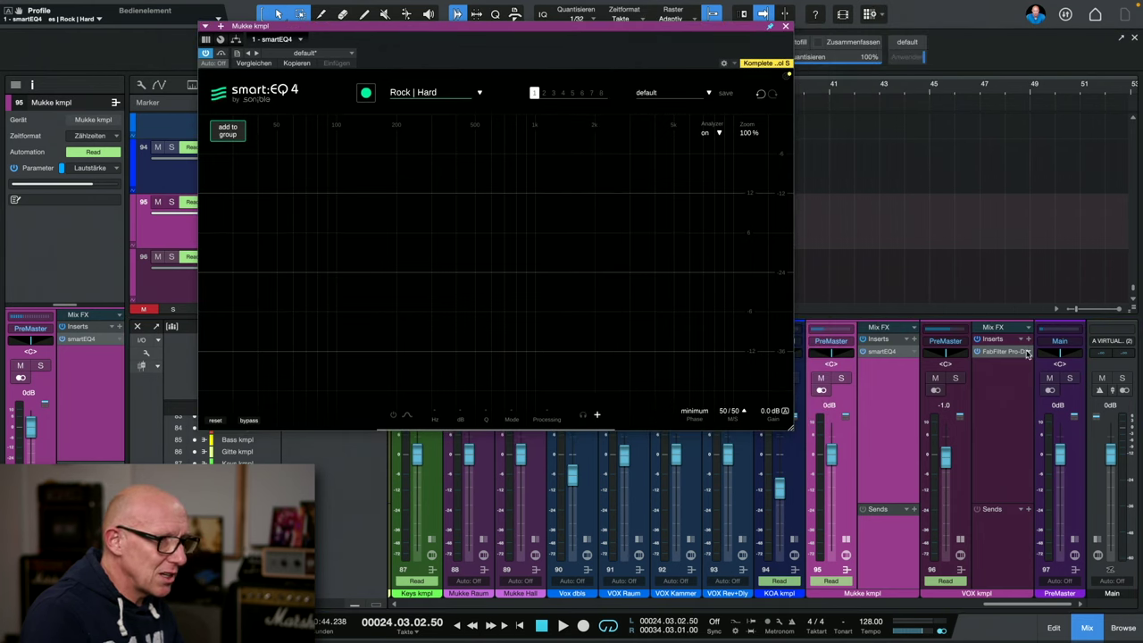
click(1028, 341)
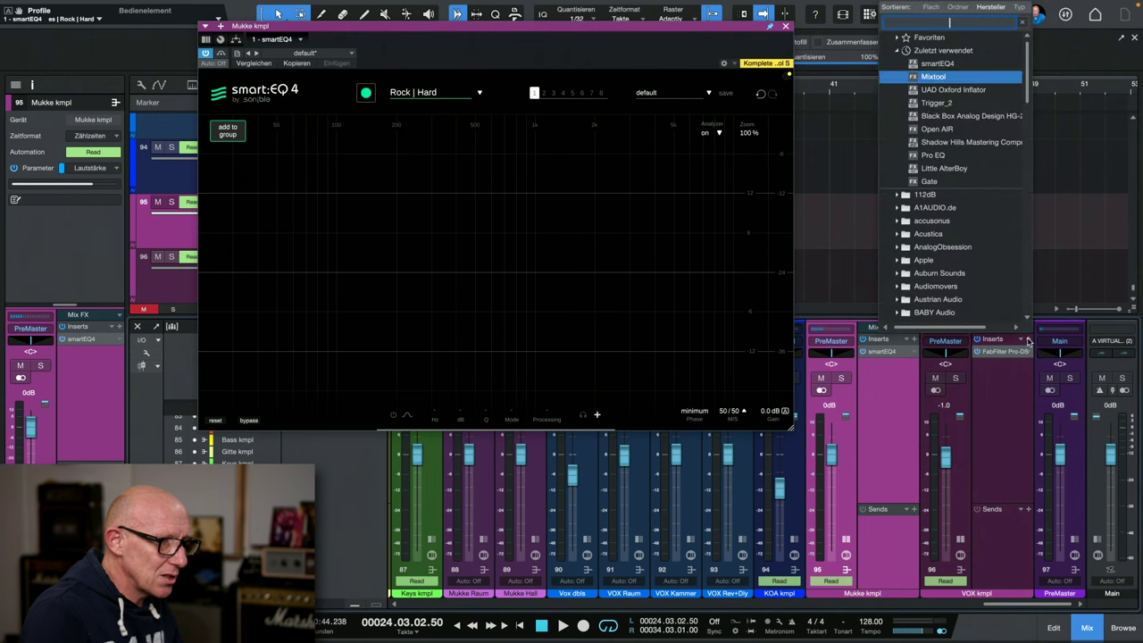
click(952, 64)
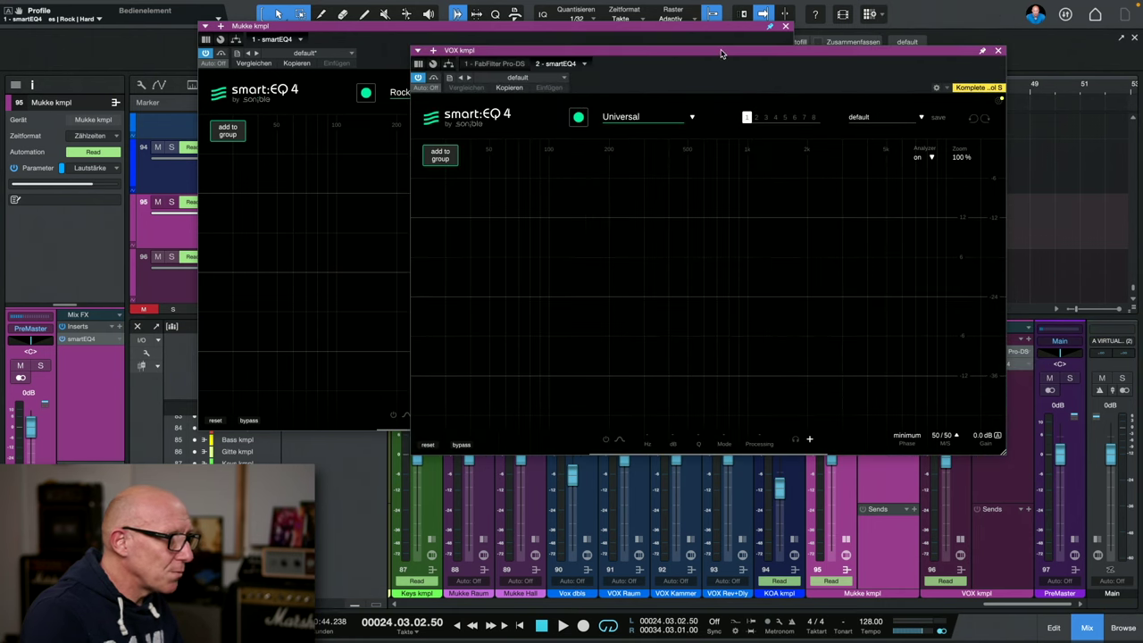
- Set the VOX kmpl instance's profile to Vocals | High and close its plug-in window
drag(721, 54, 788, 90)
click(756, 143)
mouse_move(732, 228)
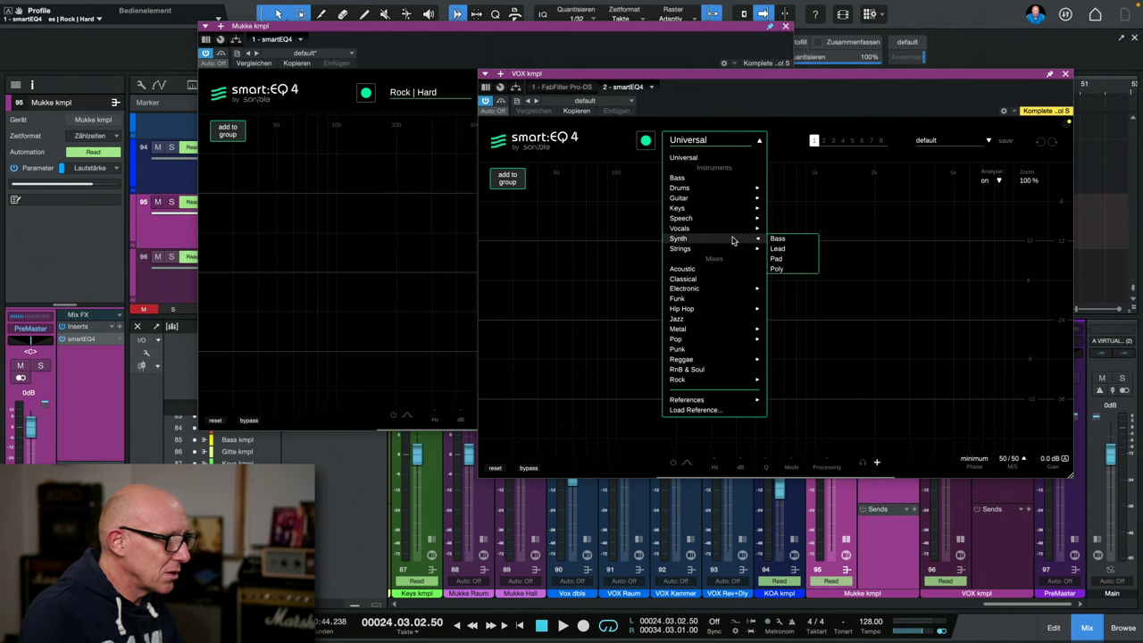
click(778, 228)
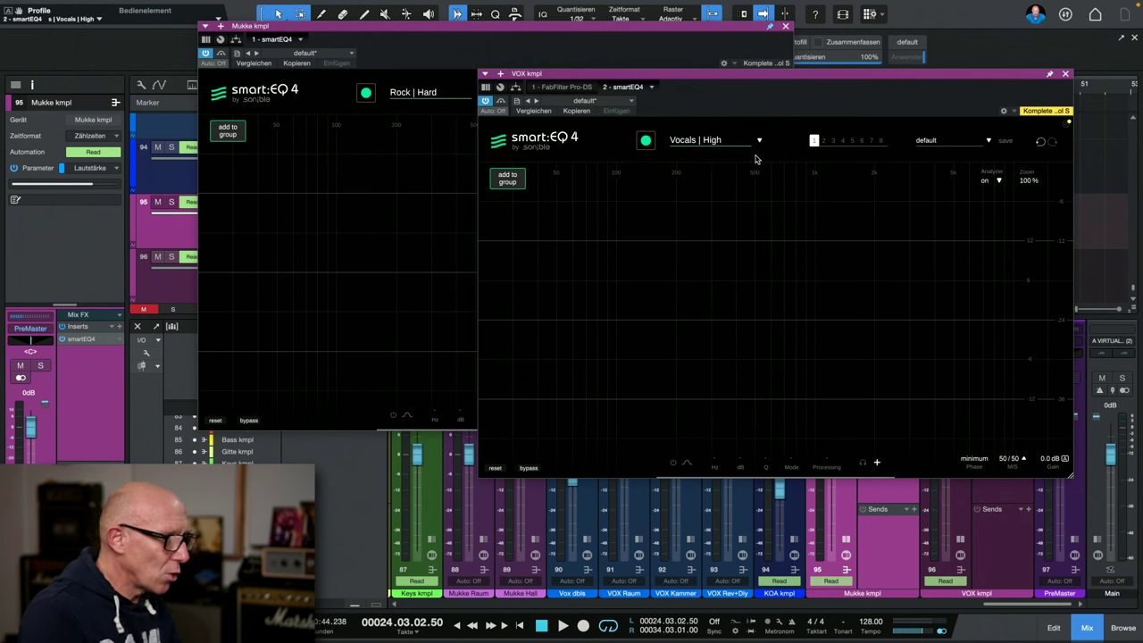
click(1067, 74)
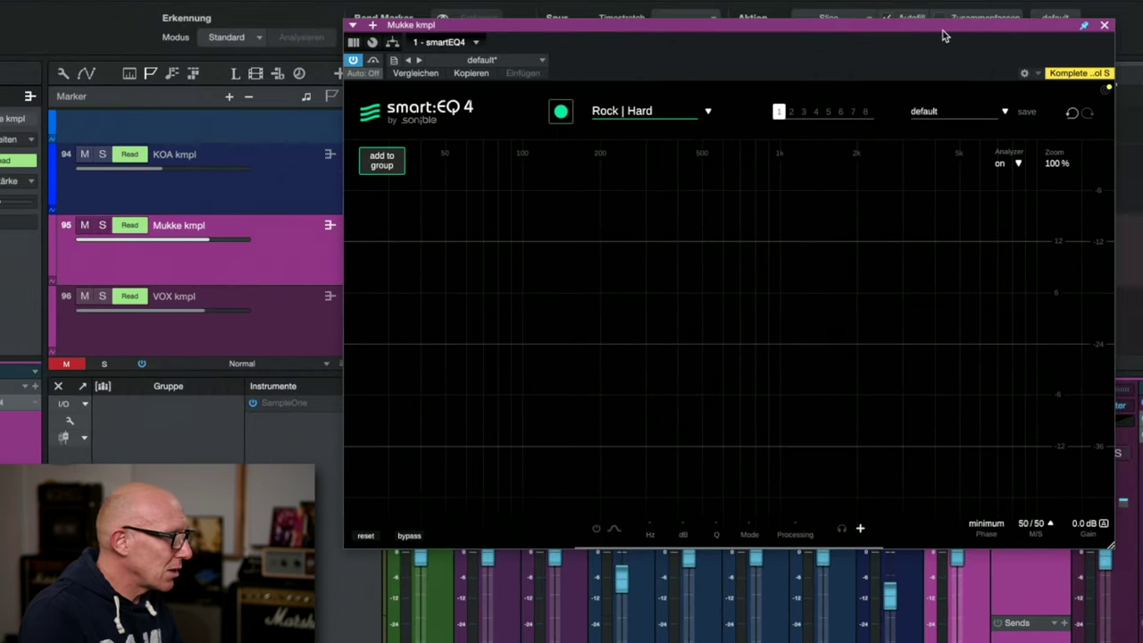
- Create a new smart:EQ 4 group named PB Vox from the Mukke kmpl instance
click(382, 162)
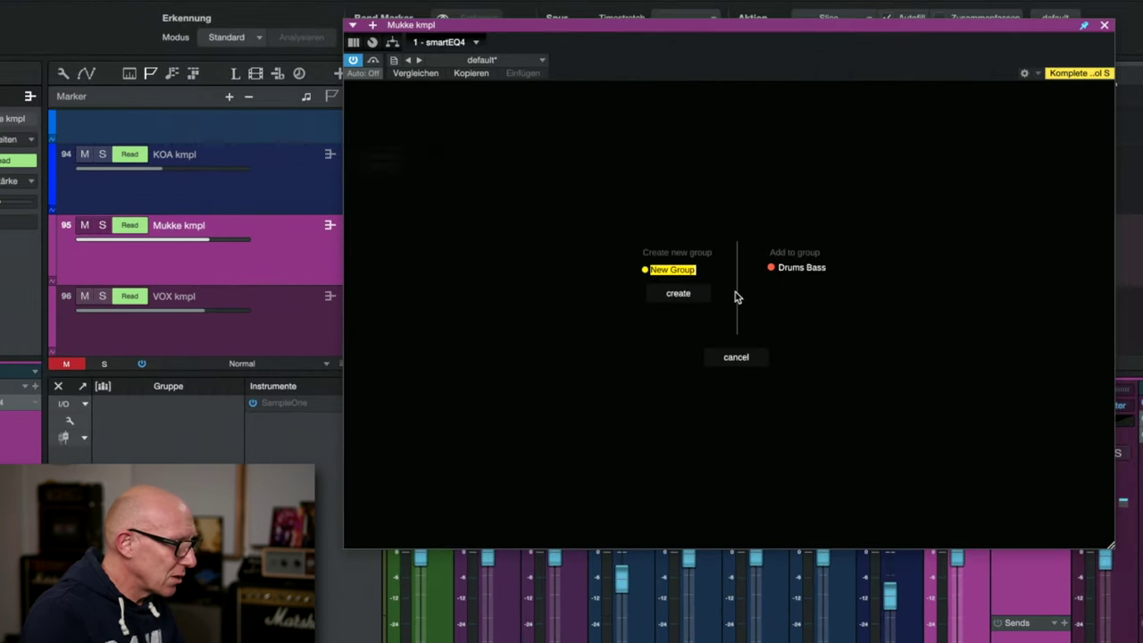
text(PB Vox)
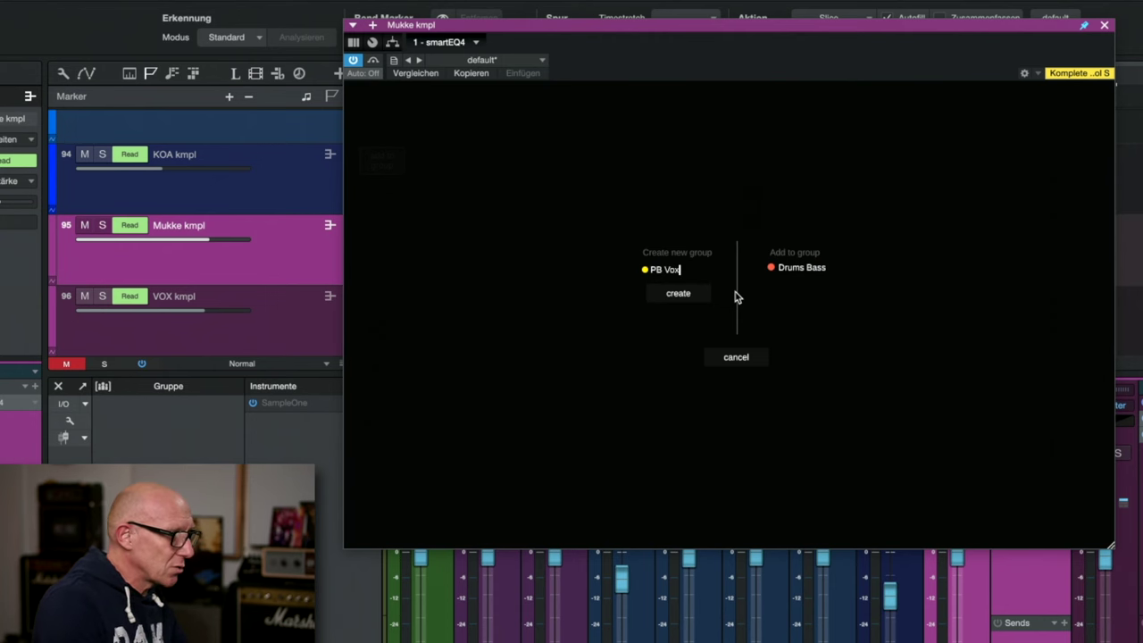
key(Return)
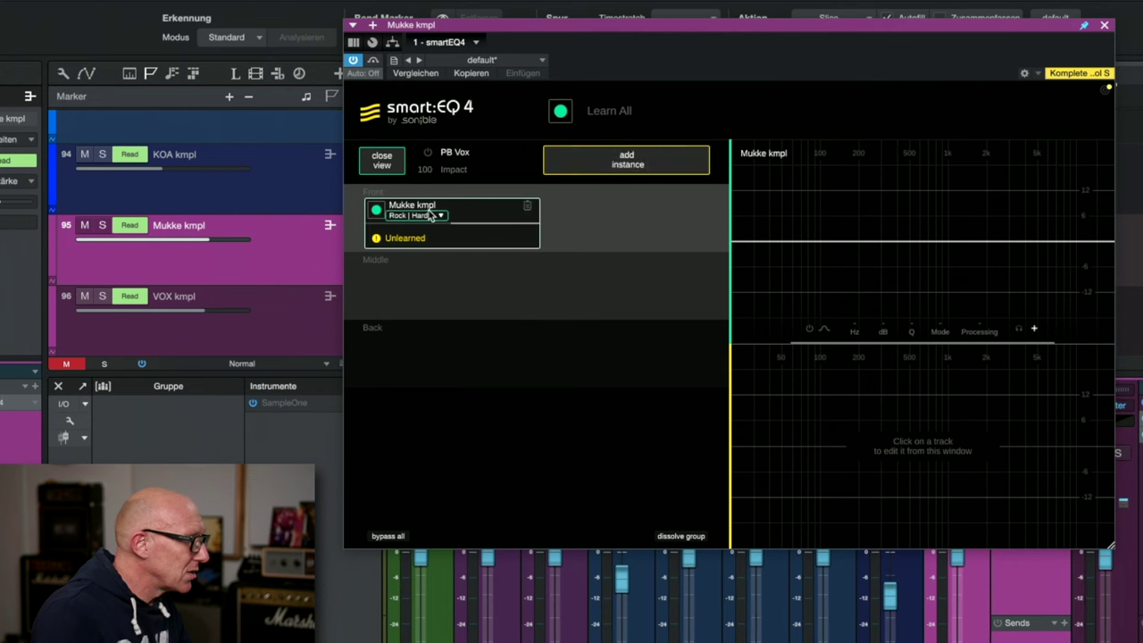
- Place Mukke kmpl in the group's Middle layer and VOX kmpl in the Front layer, and start learning all instances
drag(489, 210, 487, 279)
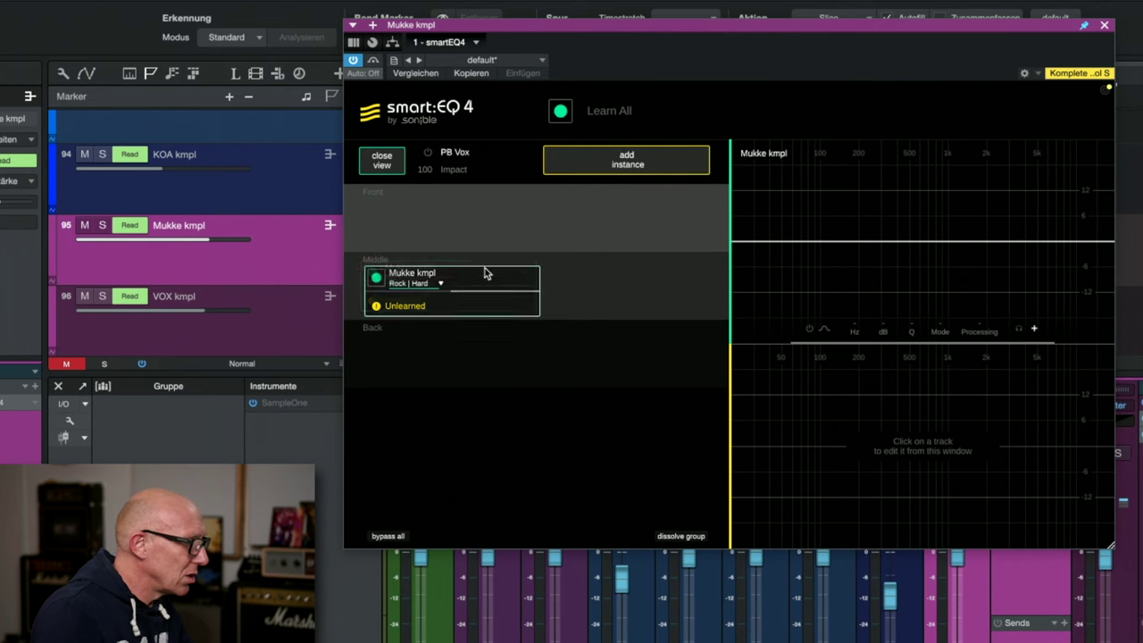
click(661, 168)
drag(774, 206, 446, 235)
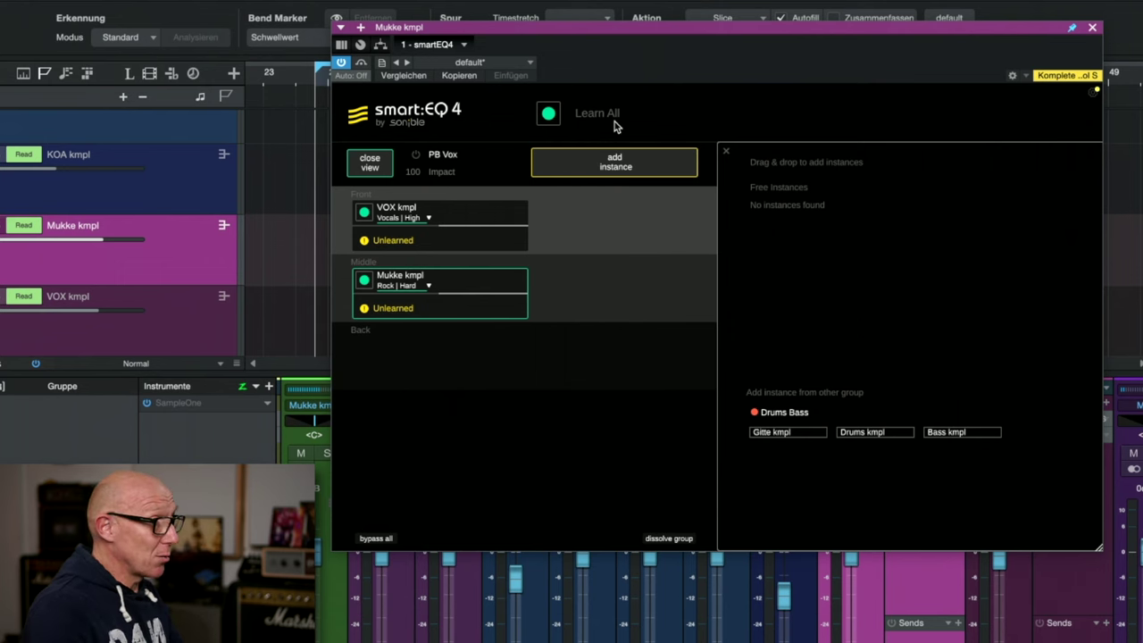
click(548, 114)
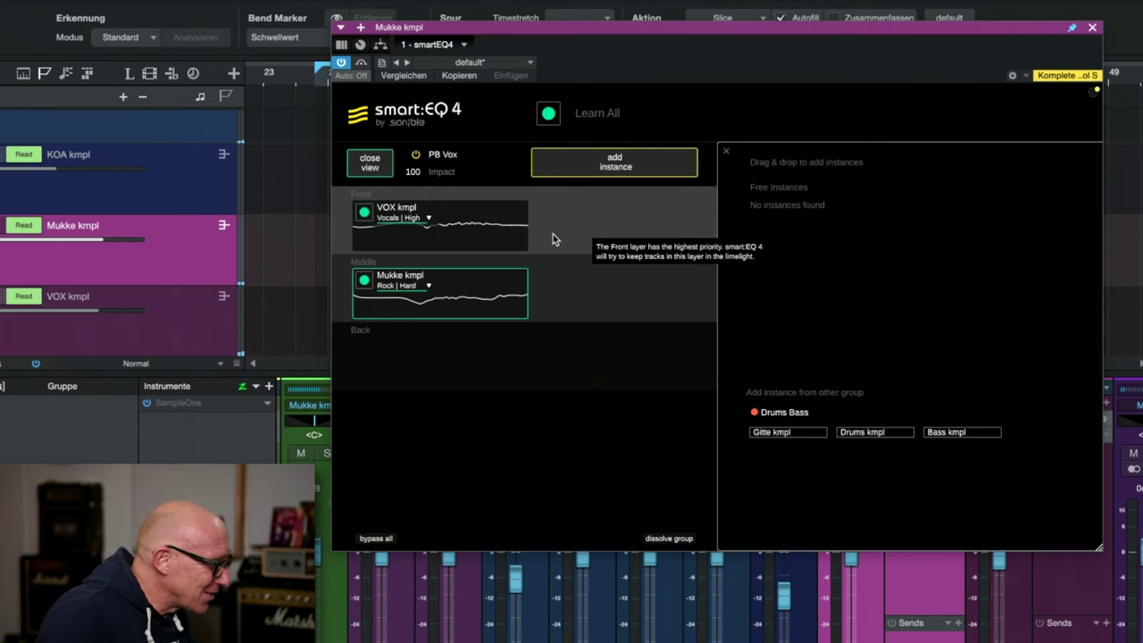
- Display the VOX kmpl curve for editing and set the smart:filter mode of both Mukke kmpl and VOX kmpl to group
click(497, 237)
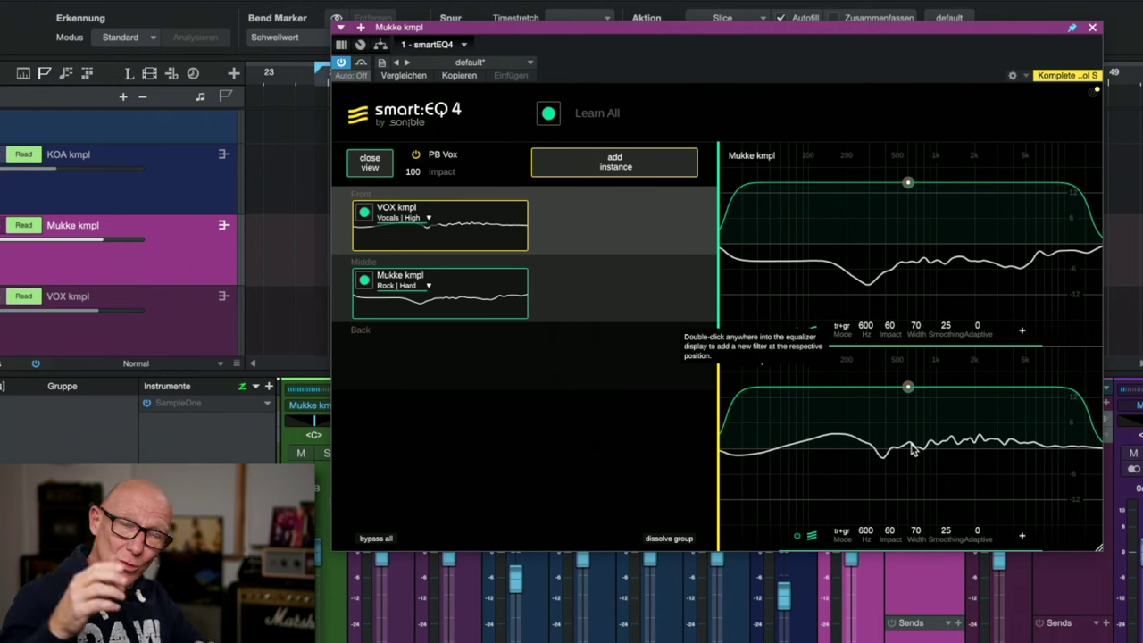
click(841, 330)
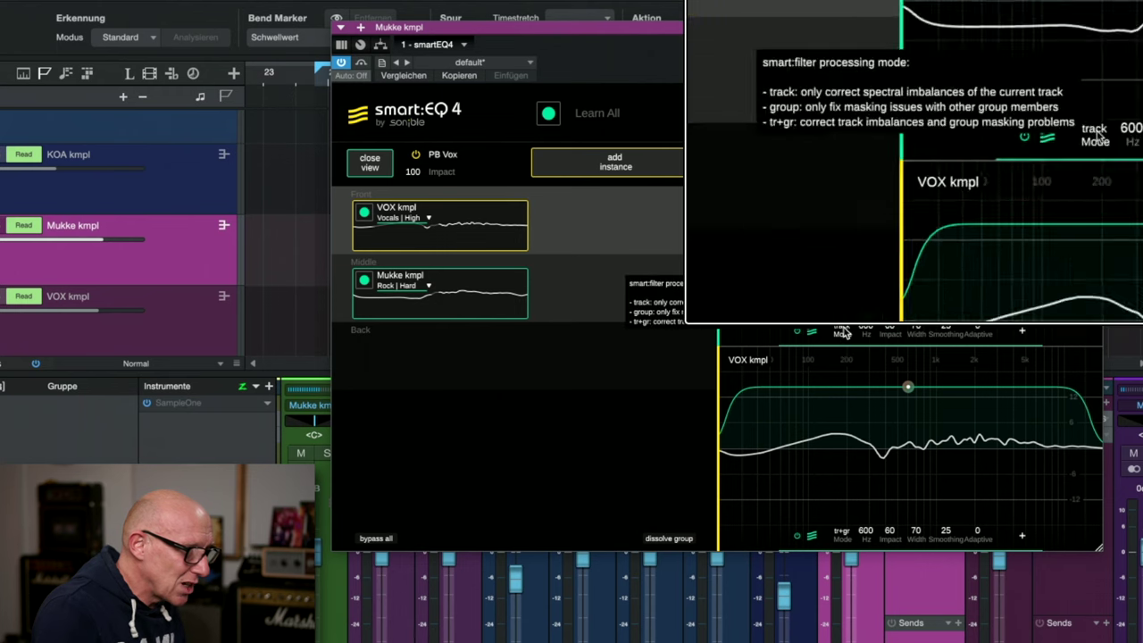
click(842, 331)
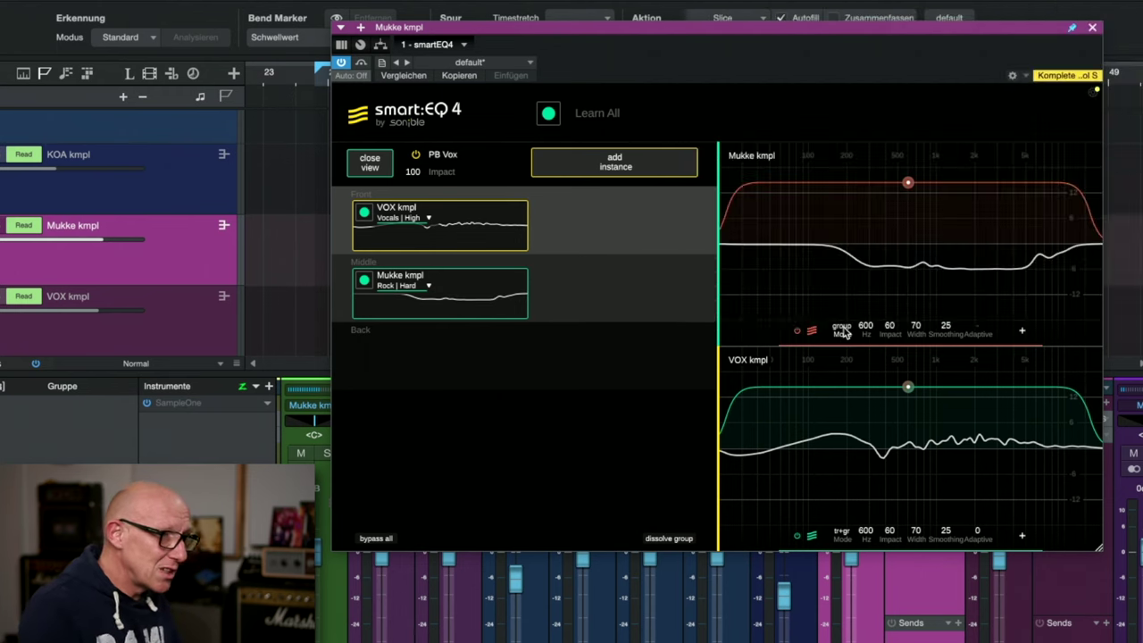
click(841, 535)
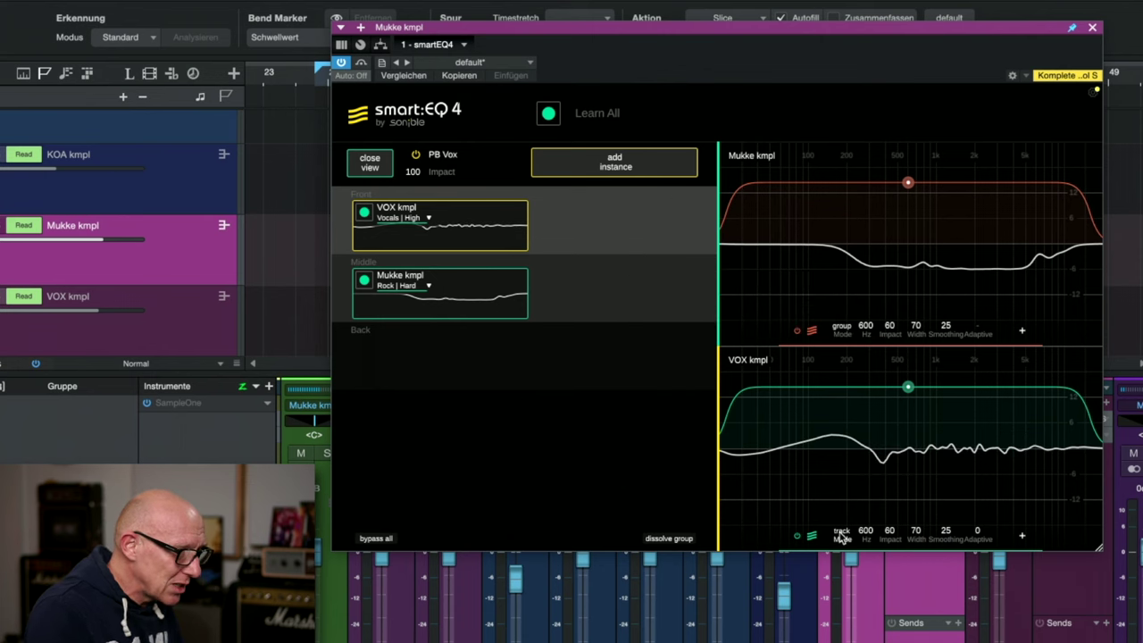
click(841, 535)
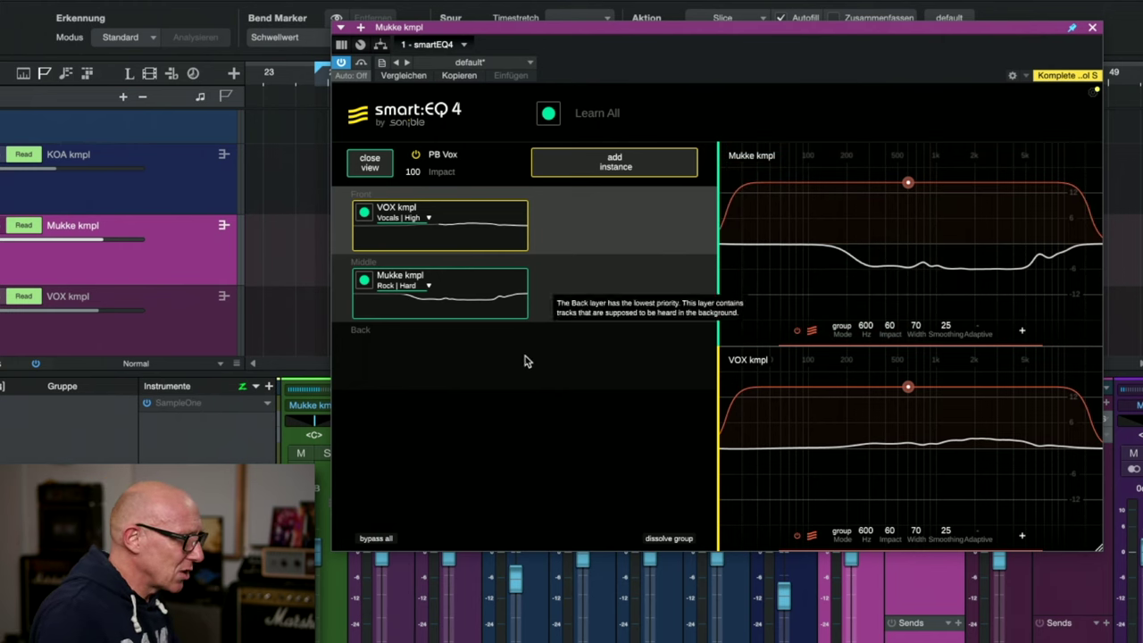
- Play the mix and compare it with all group instances bypassed and active
click(373, 538)
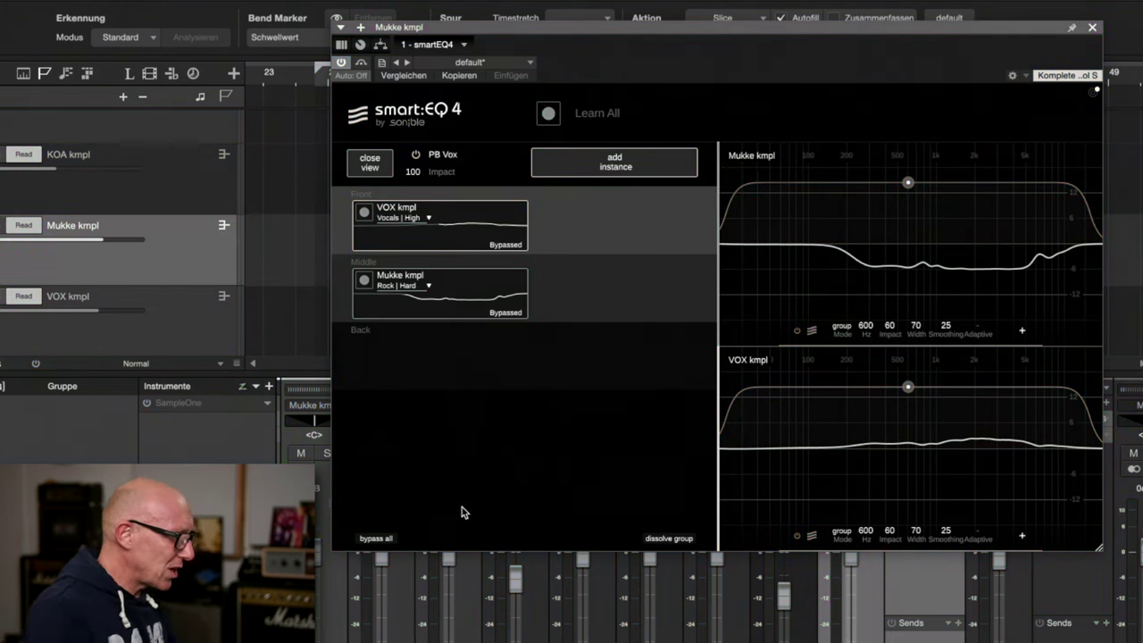
key(space)
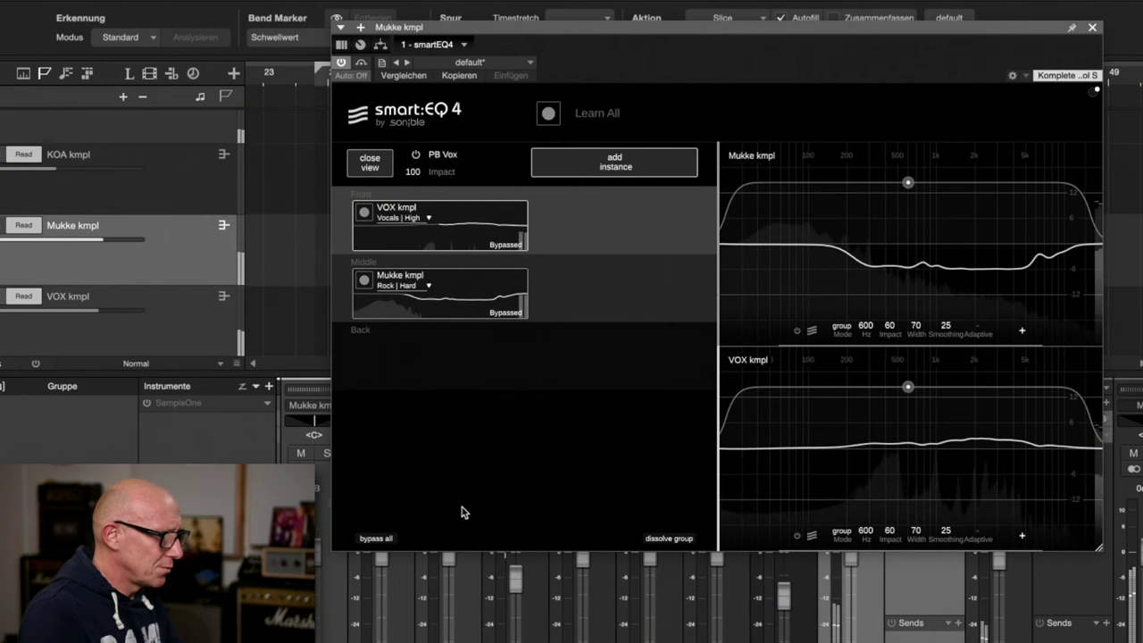
click(375, 538)
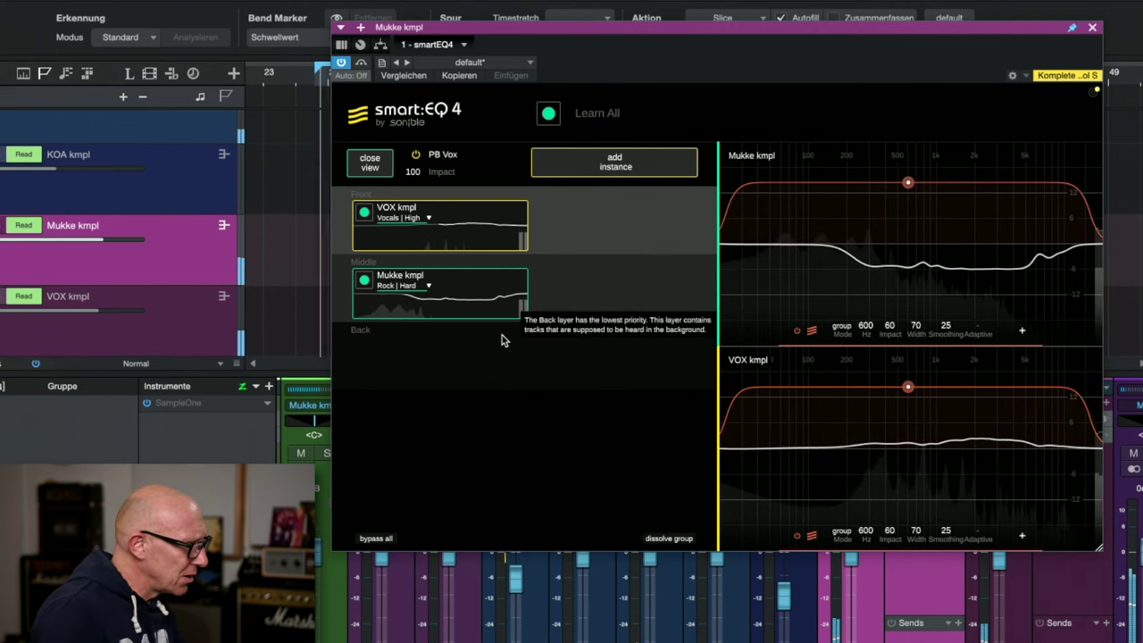
- Move VOX kmpl into the Middle layer and narrow the Mukke kmpl smart:filter to width 20, centred at 1.7 kHz
drag(445, 216, 628, 282)
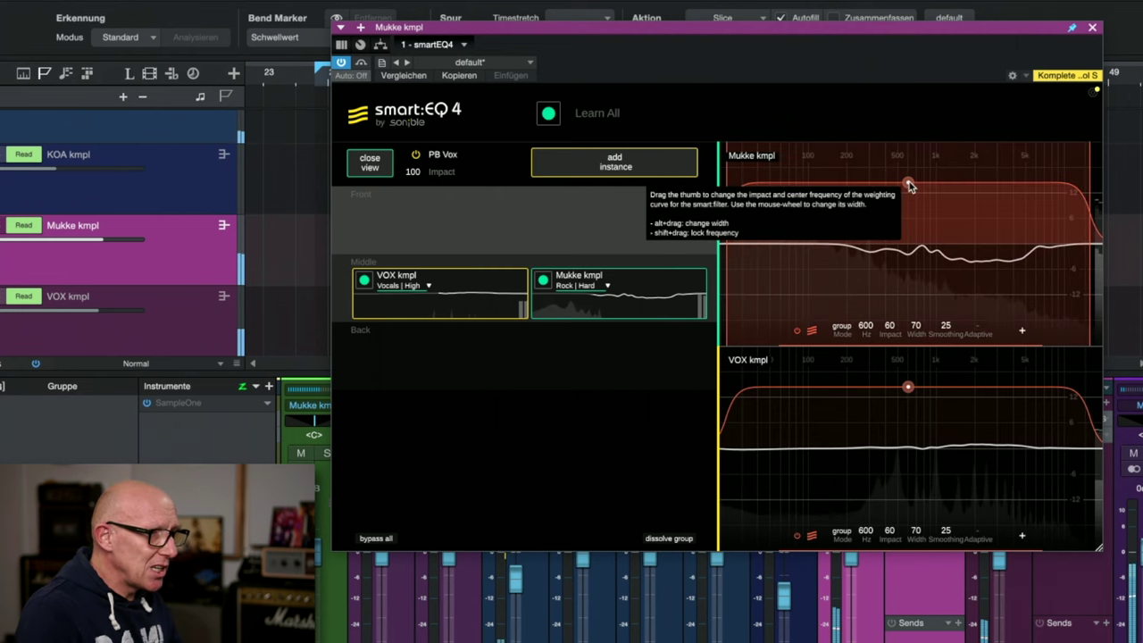
drag(915, 339, 931, 414)
drag(908, 183, 966, 183)
drag(915, 331, 917, 346)
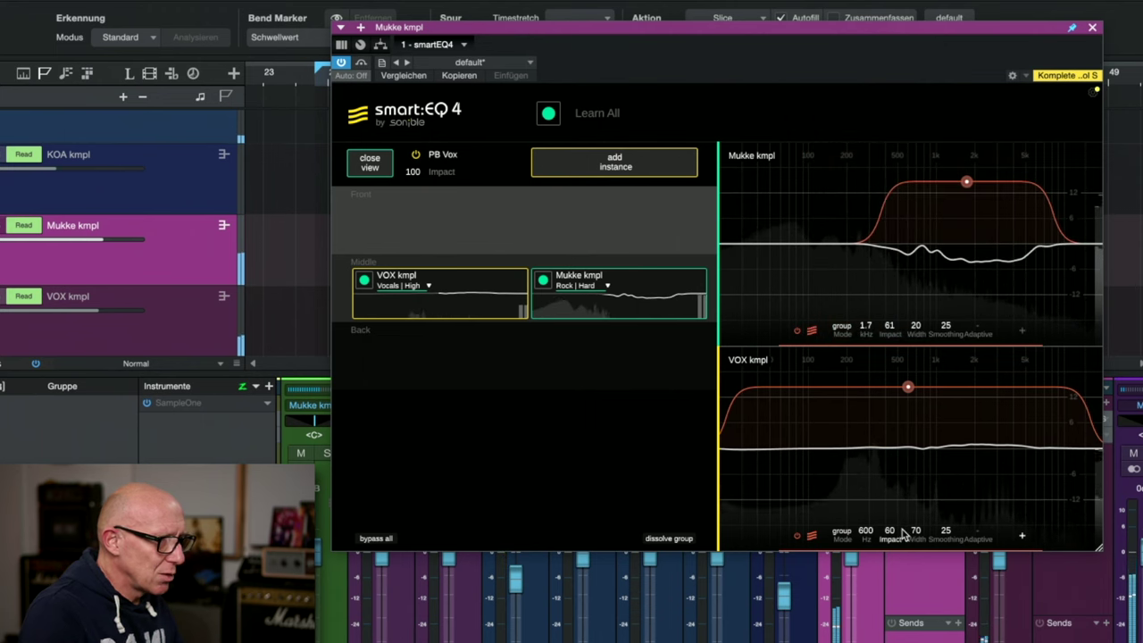
- Narrow the VOX kmpl smart:filter to width 20 at 1.9 kHz with impact 64, and compare against all instances bypassed
drag(917, 534, 923, 594)
drag(908, 388, 973, 386)
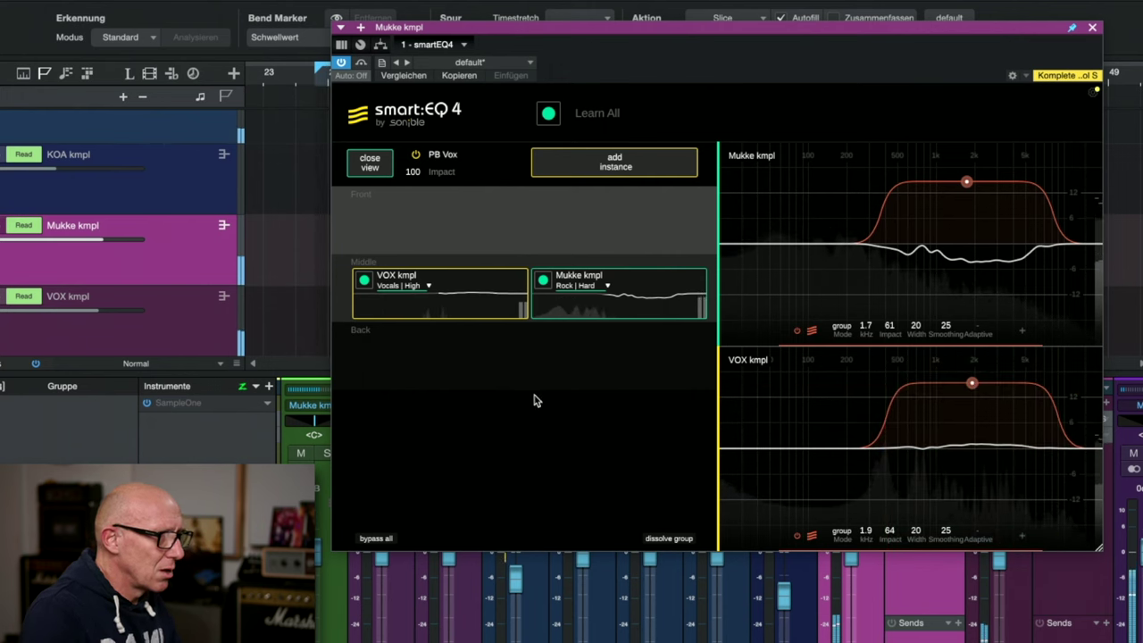
click(377, 539)
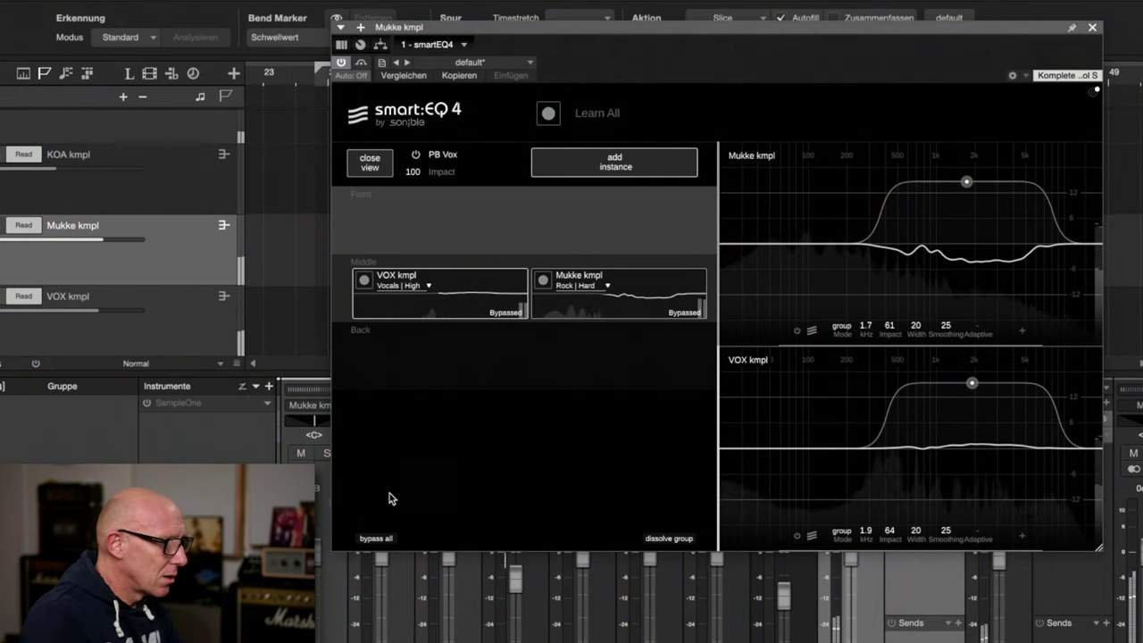
click(379, 539)
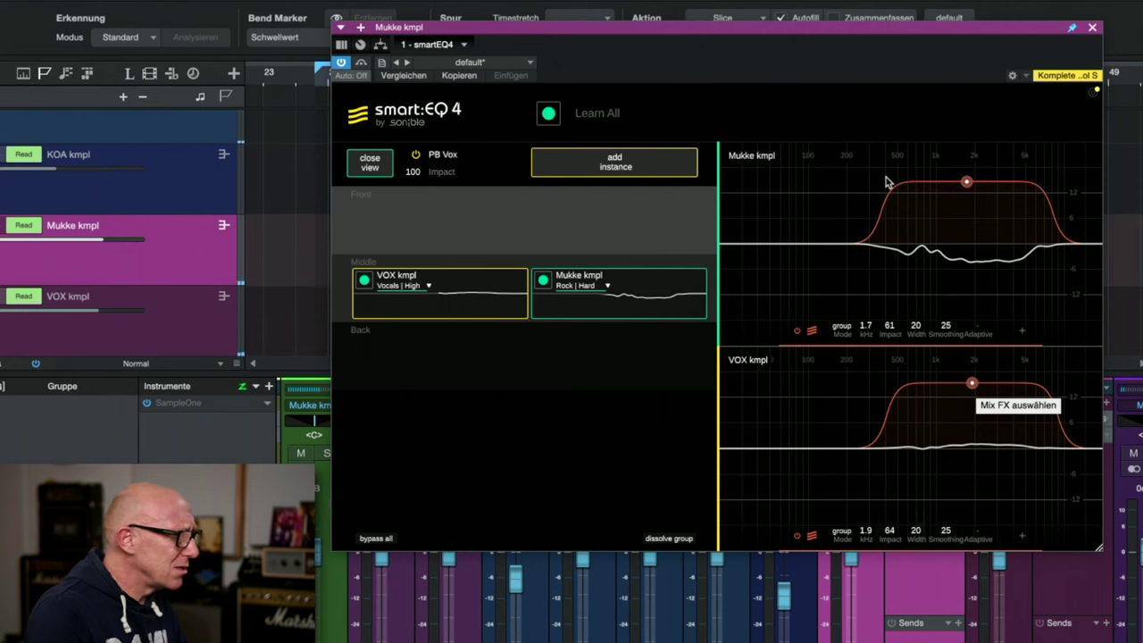
- Reduce the smart:filter impact to 42 on Mukke kmpl and 38 on VOX kmpl
drag(973, 385, 976, 402)
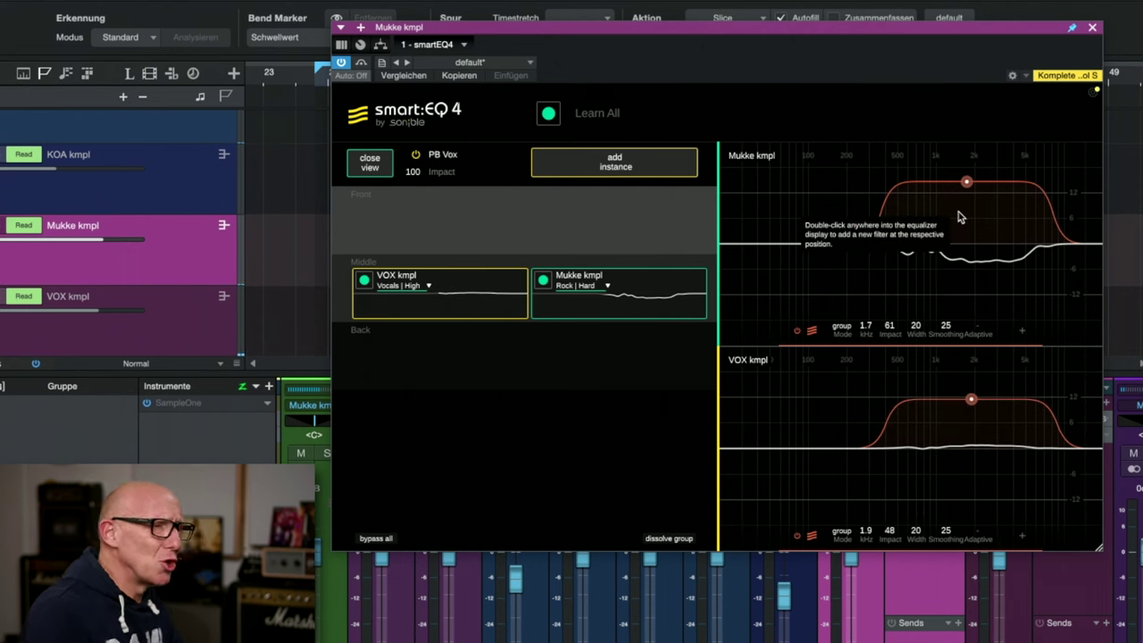
drag(967, 183, 966, 200)
drag(972, 400, 971, 409)
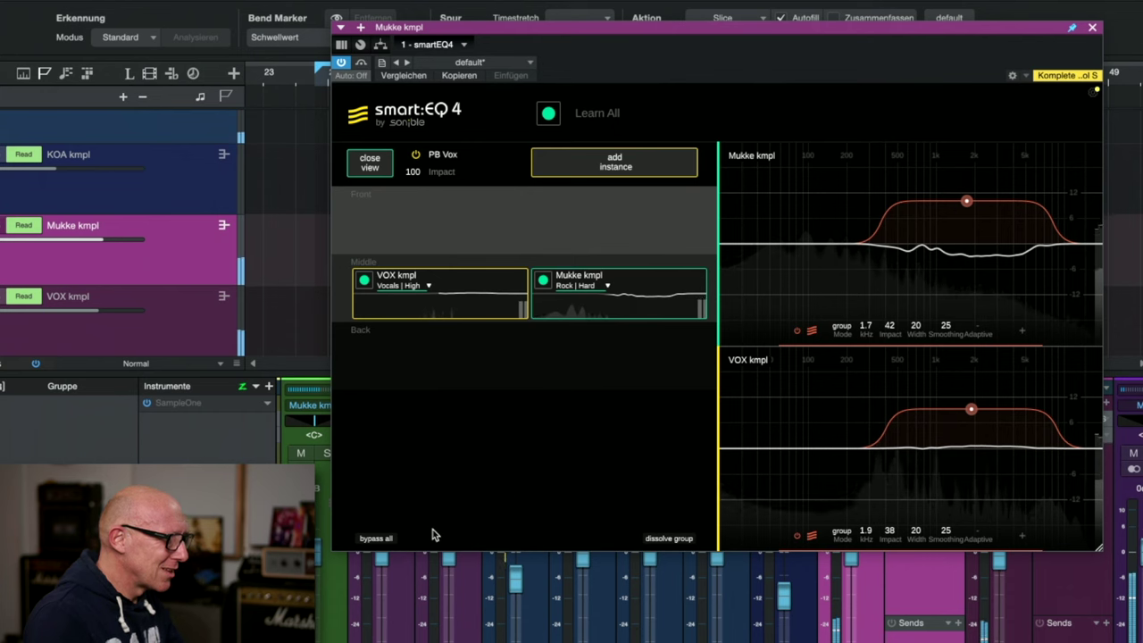
- Compare against the bypassed group, and set the smart:filter to 1.8 kHz with impact 30 on Mukke kmpl and impact 46 on VOX kmpl
click(385, 540)
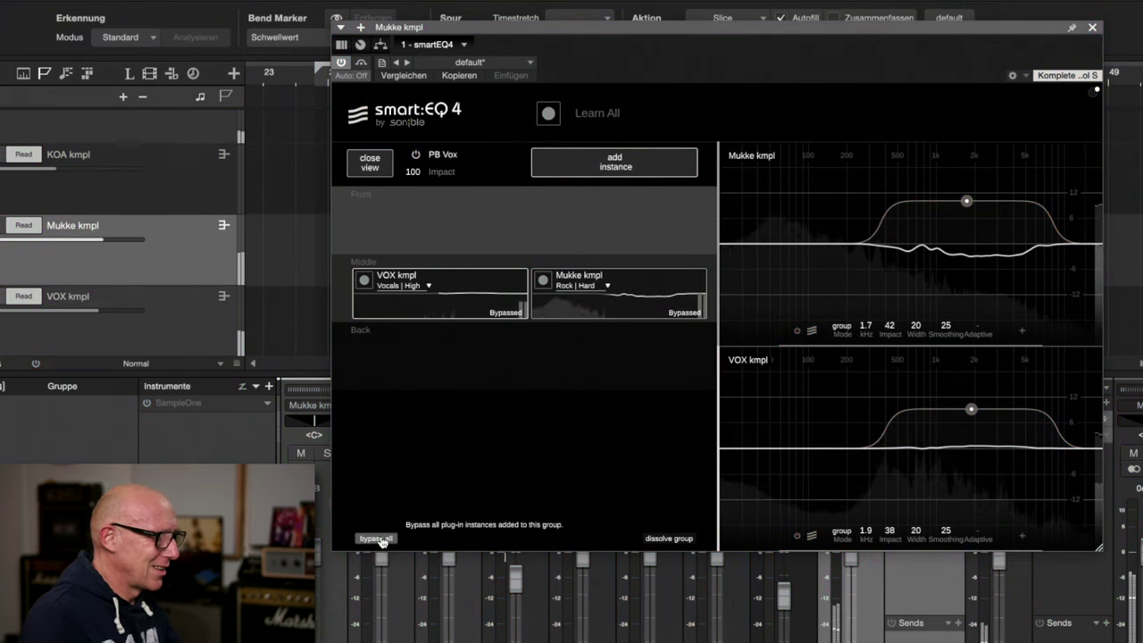
click(377, 539)
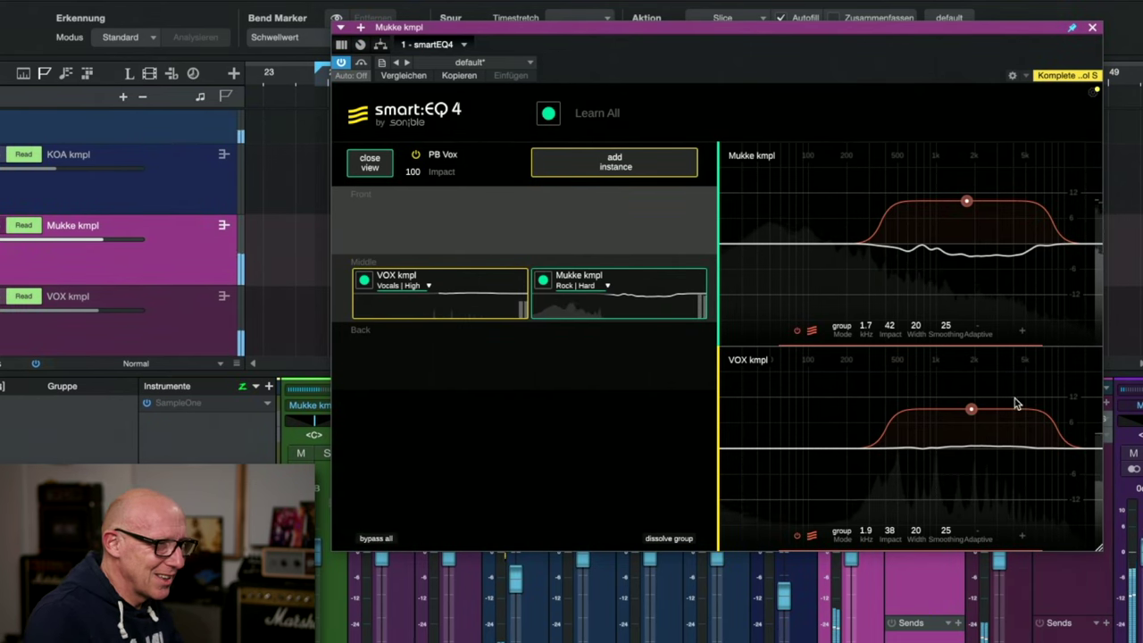
drag(966, 202, 967, 222)
drag(971, 409, 970, 401)
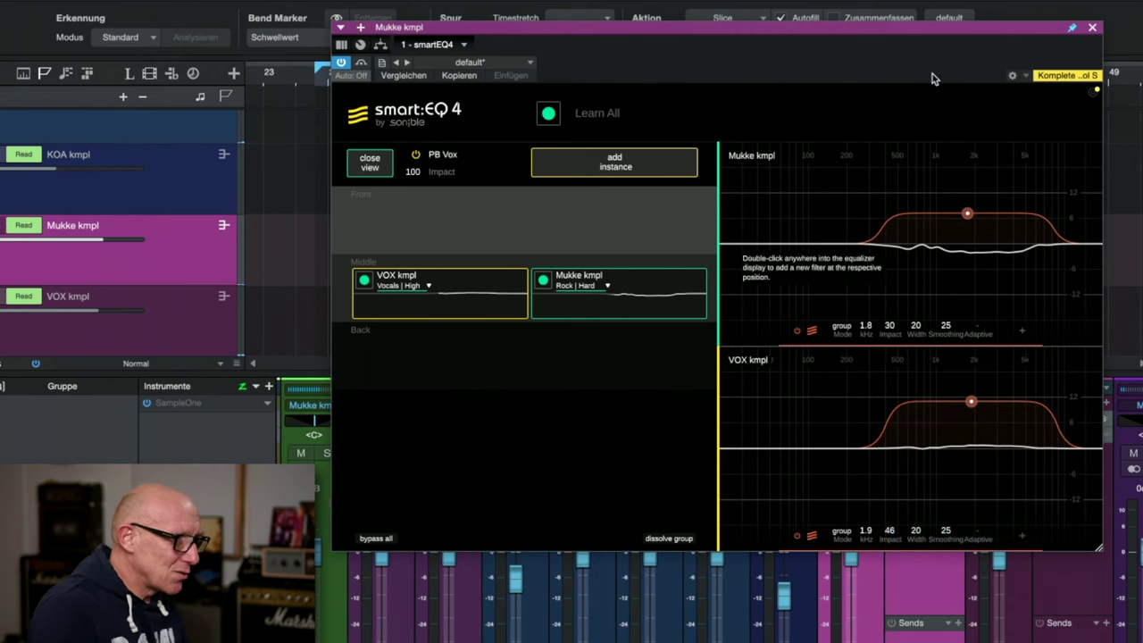
- Insert Mixtool after smartEQ4 on the VOX kmpl channel, set its gain to -1.50 dB and close its window
drag(941, 27, 825, 22)
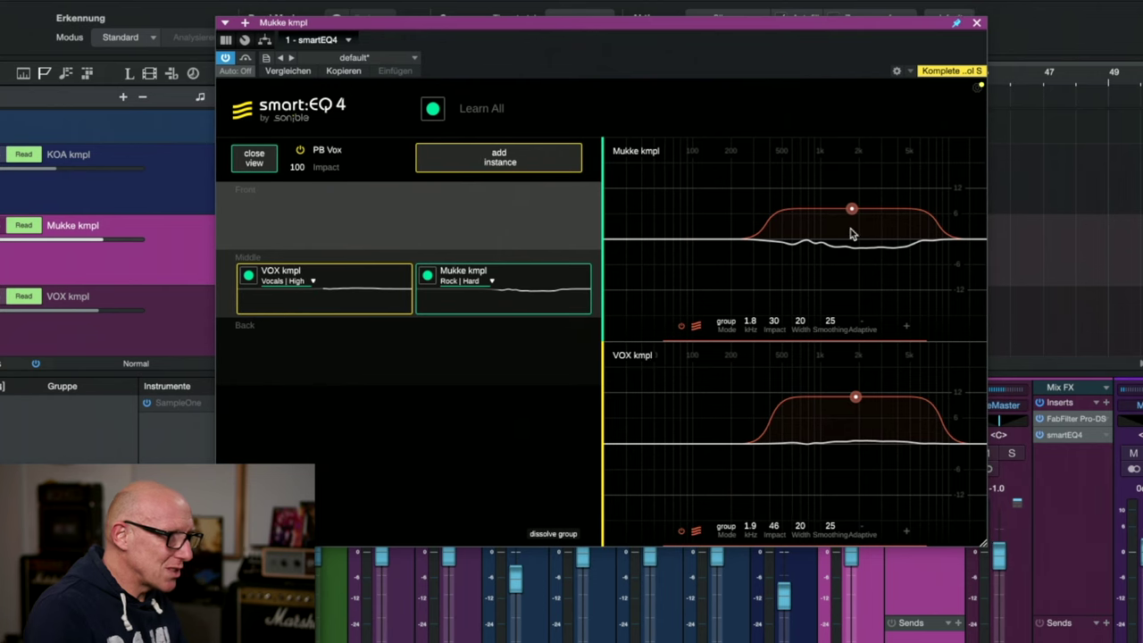
click(1108, 402)
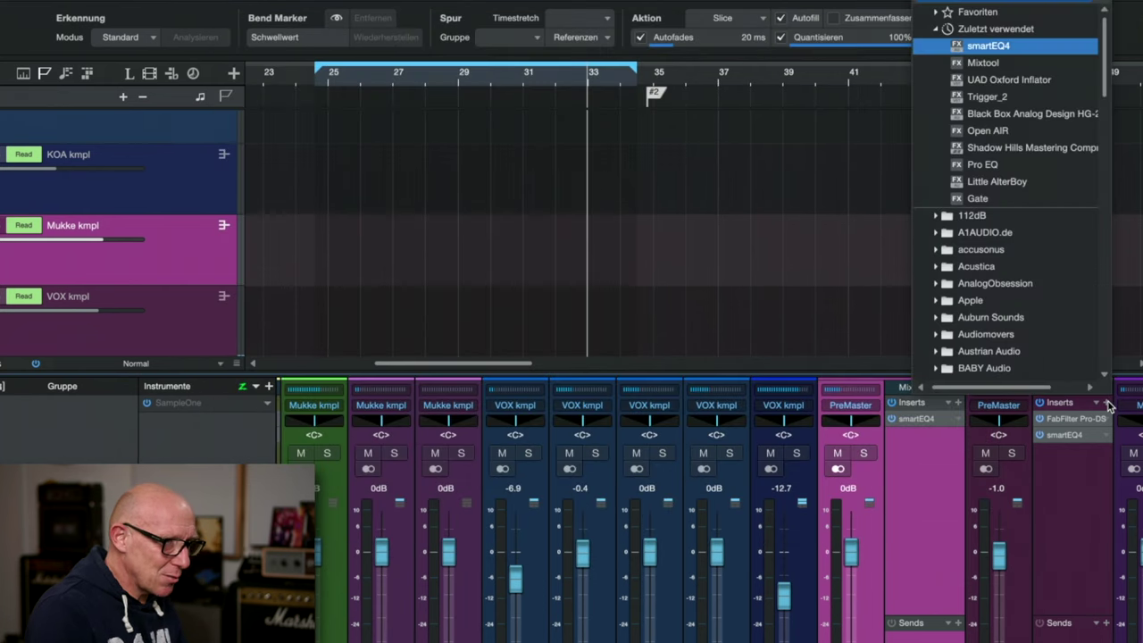
click(1038, 67)
drag(355, 22, 664, 71)
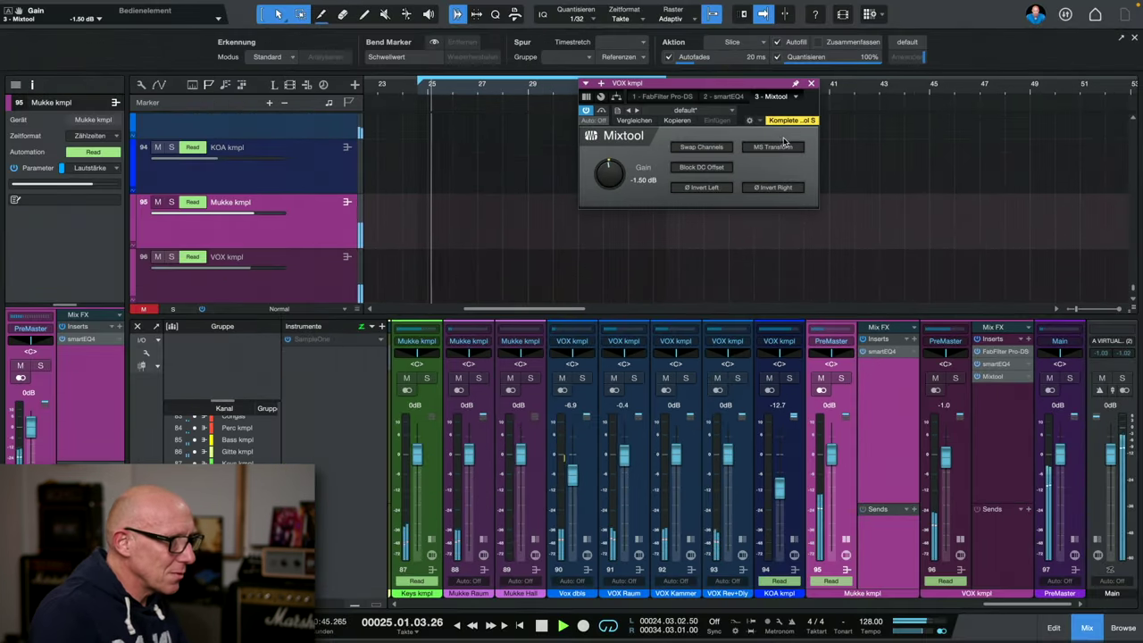
click(810, 84)
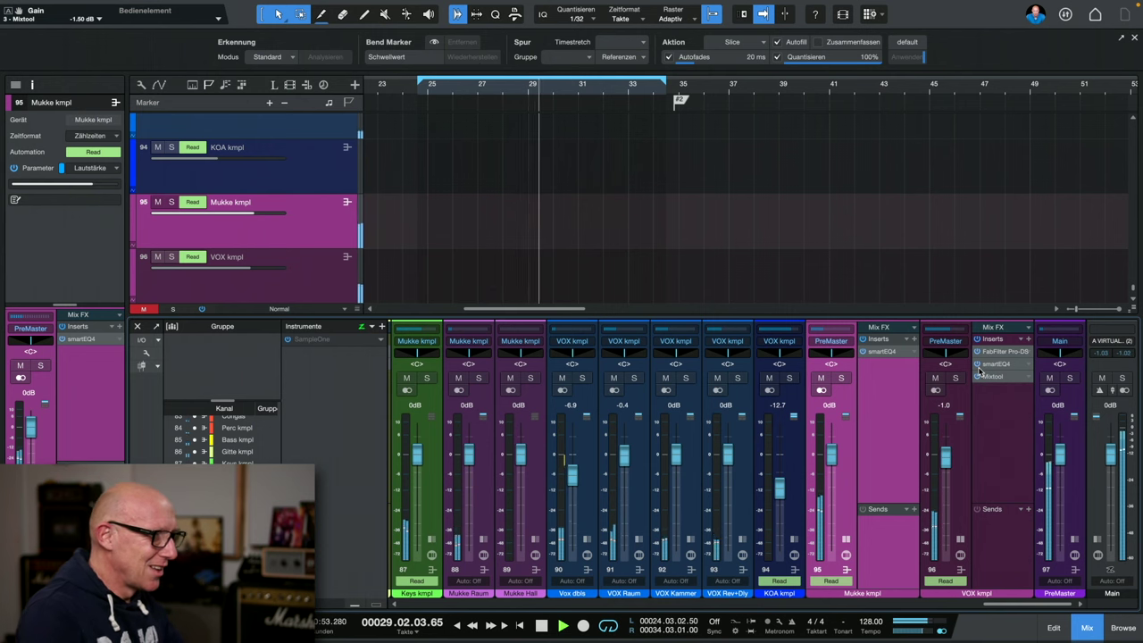
- Open the smartEQ4 instance on the Mukke kmpl channel
click(884, 352)
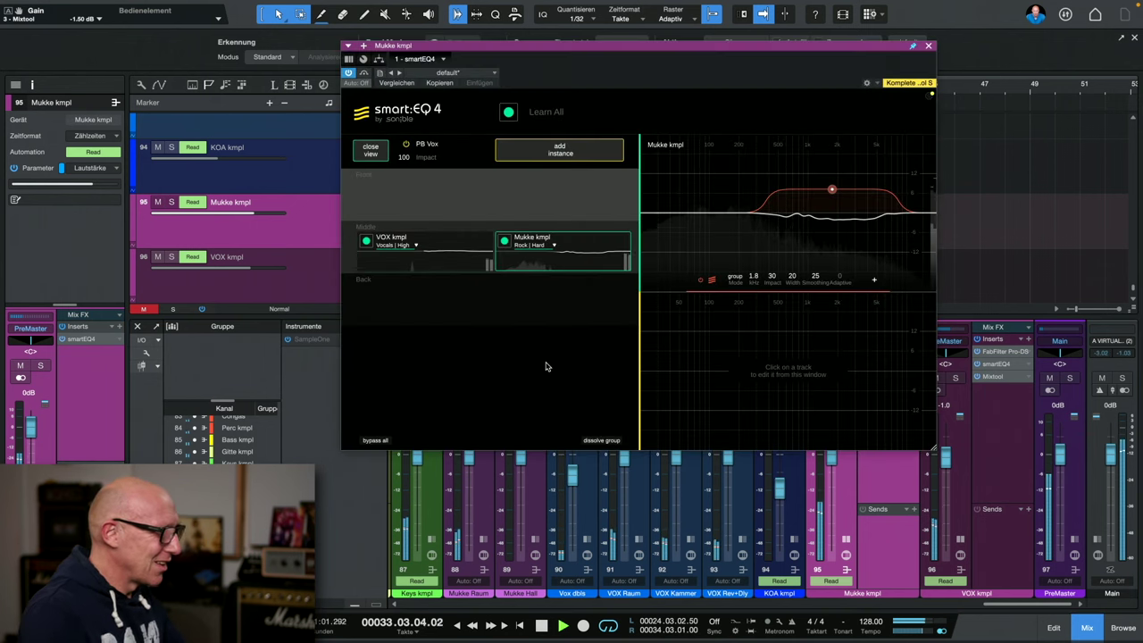